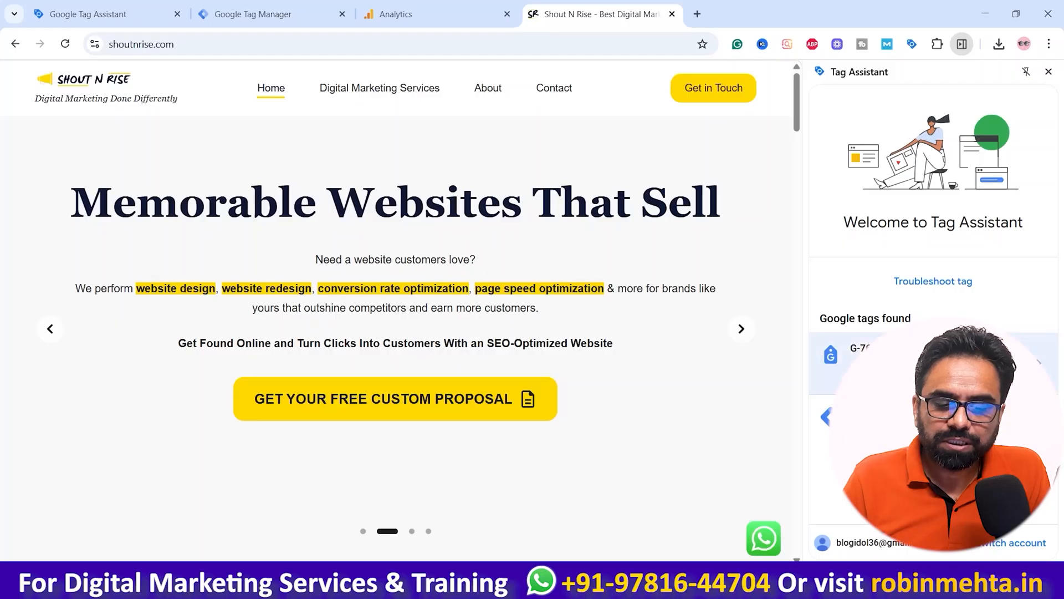
Step: Start Tag Assistant debugging for shoutnrise.com and continue past the connection notice
click(933, 281)
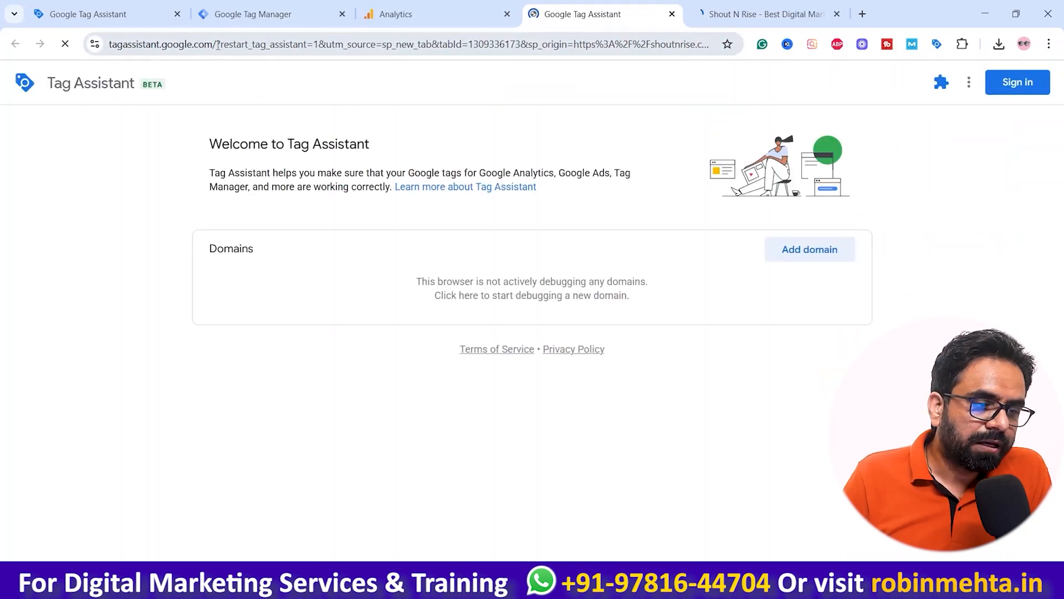
drag(216, 44, 109, 45)
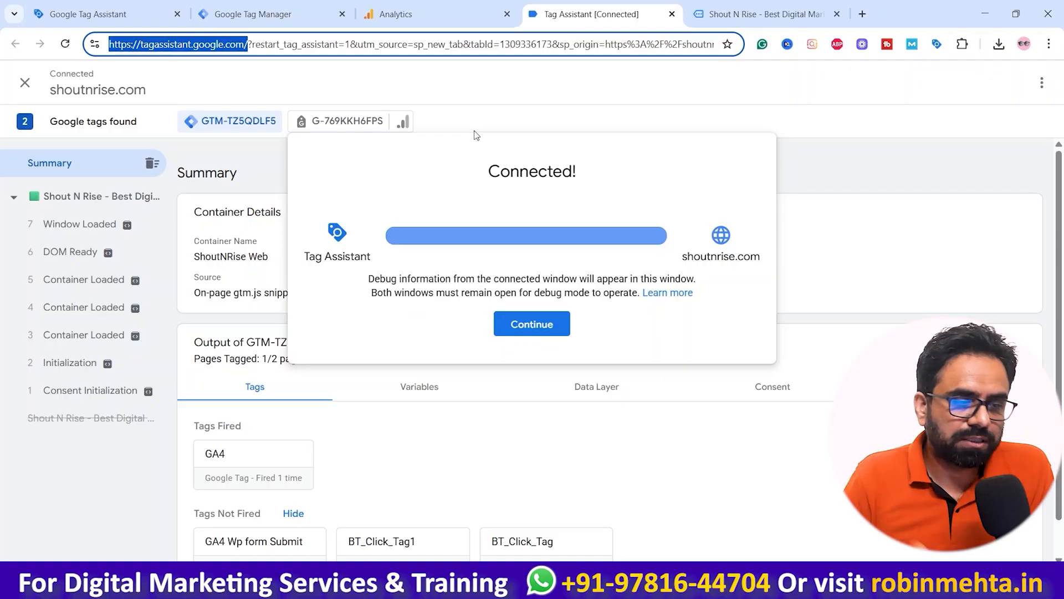
click(741, 9)
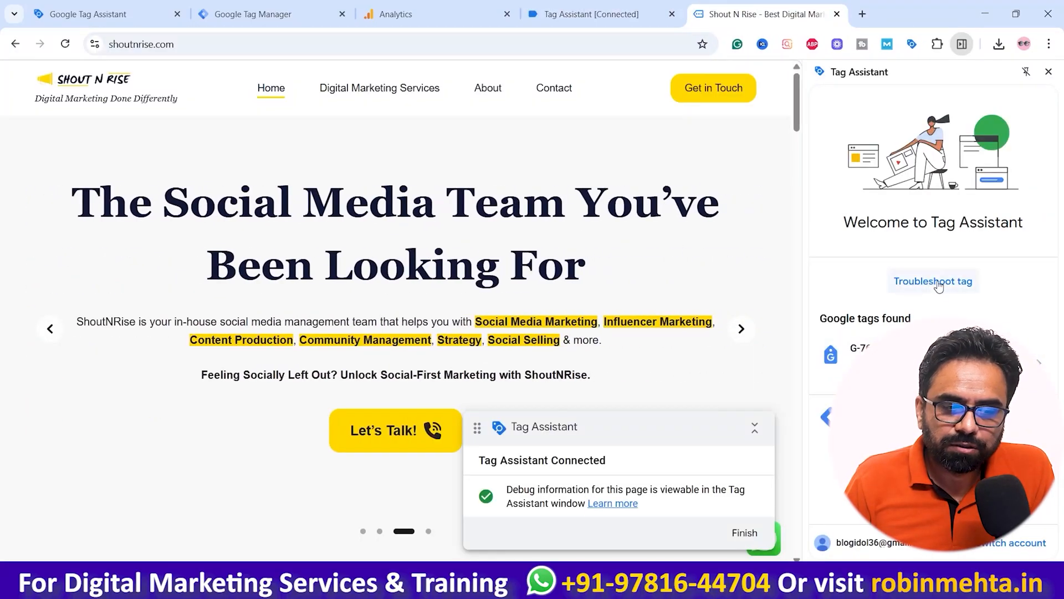
click(591, 14)
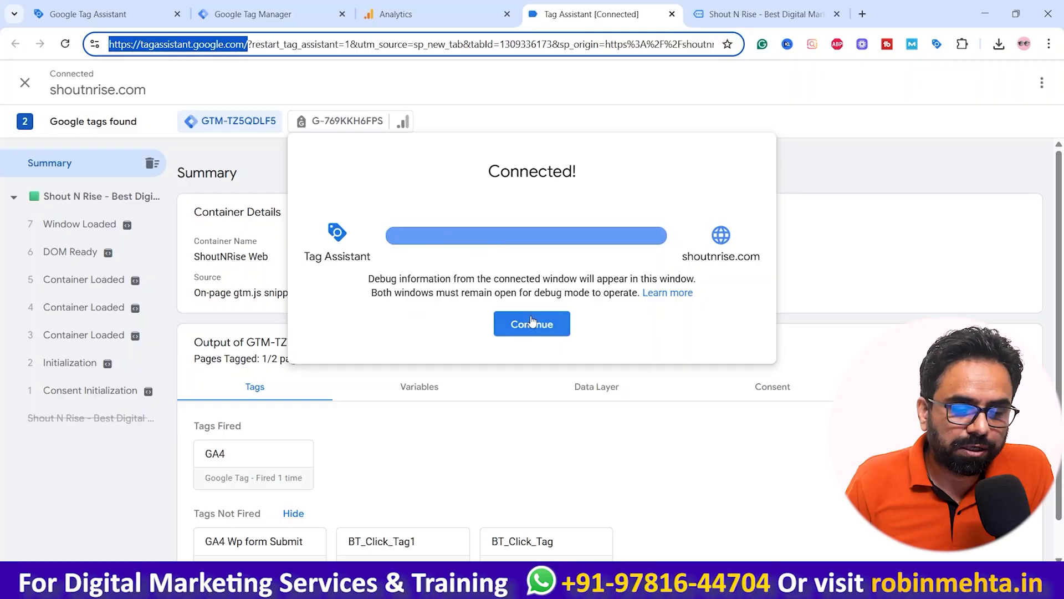
click(531, 322)
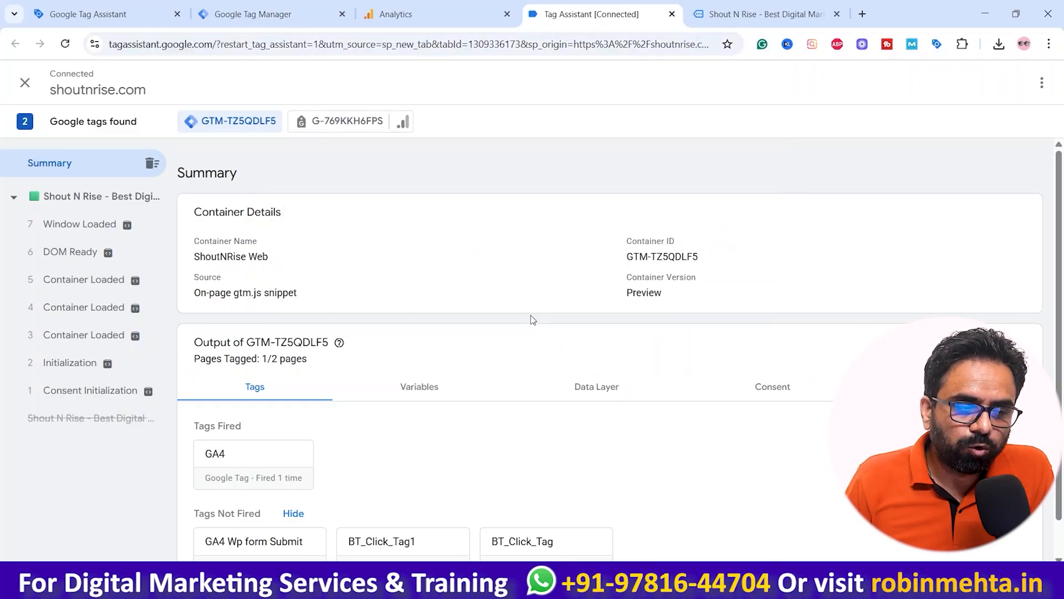
click(721, 11)
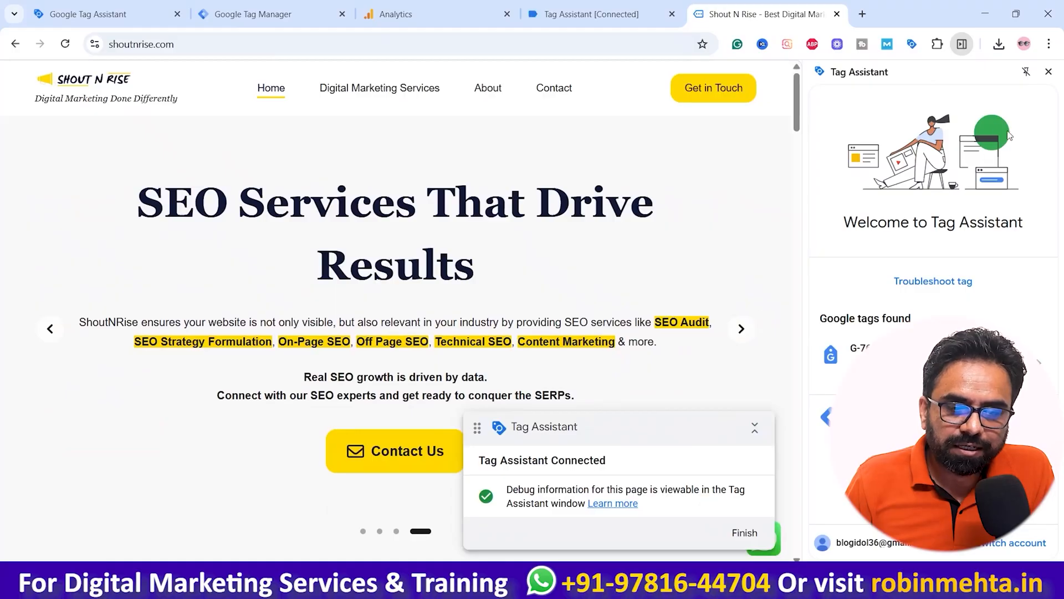
Step: Dismiss the Tag Assistant connected notice on the homepage
scroll(485, 186, down, 6)
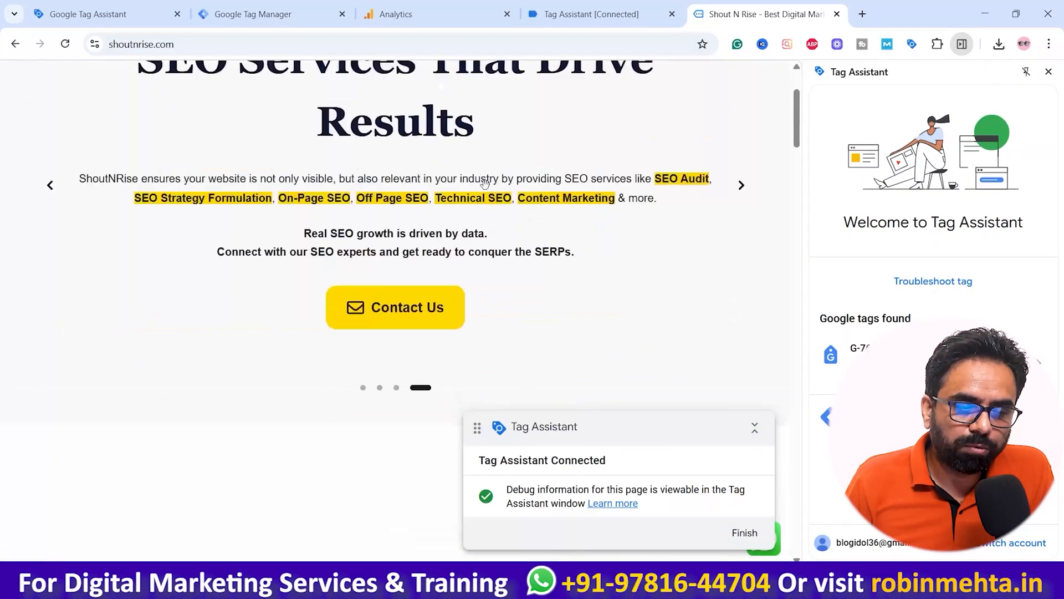
scroll(487, 201, down, 20)
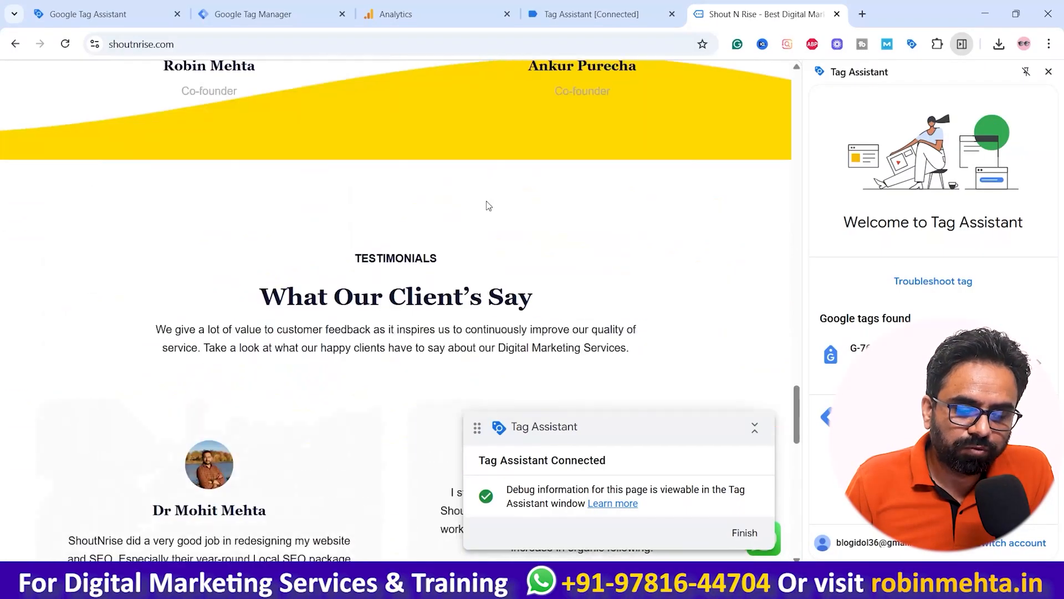
click(760, 532)
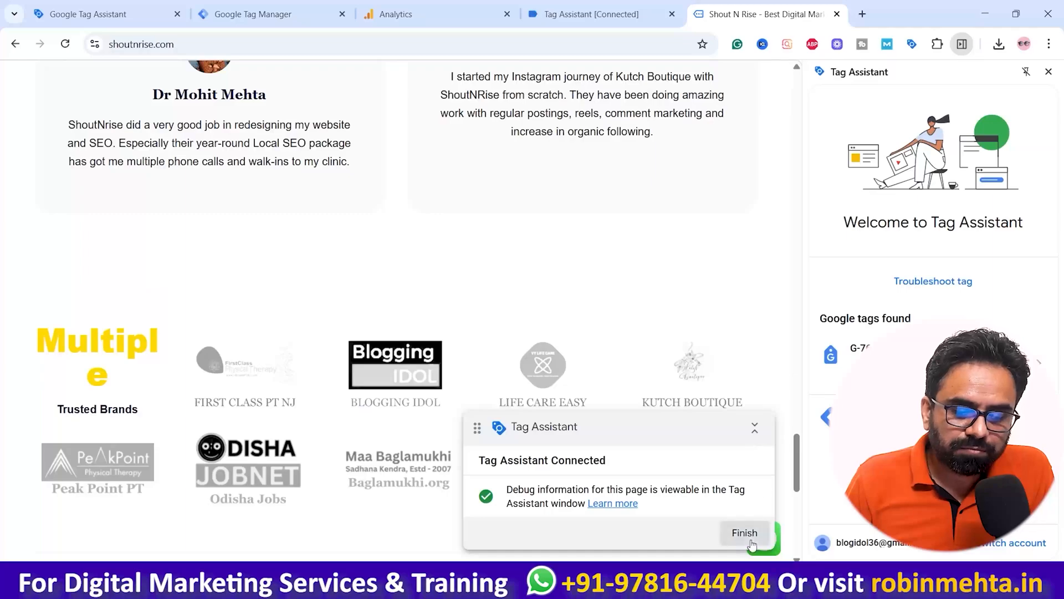
scroll(743, 510, up, 10)
scroll(598, 327, up, 10)
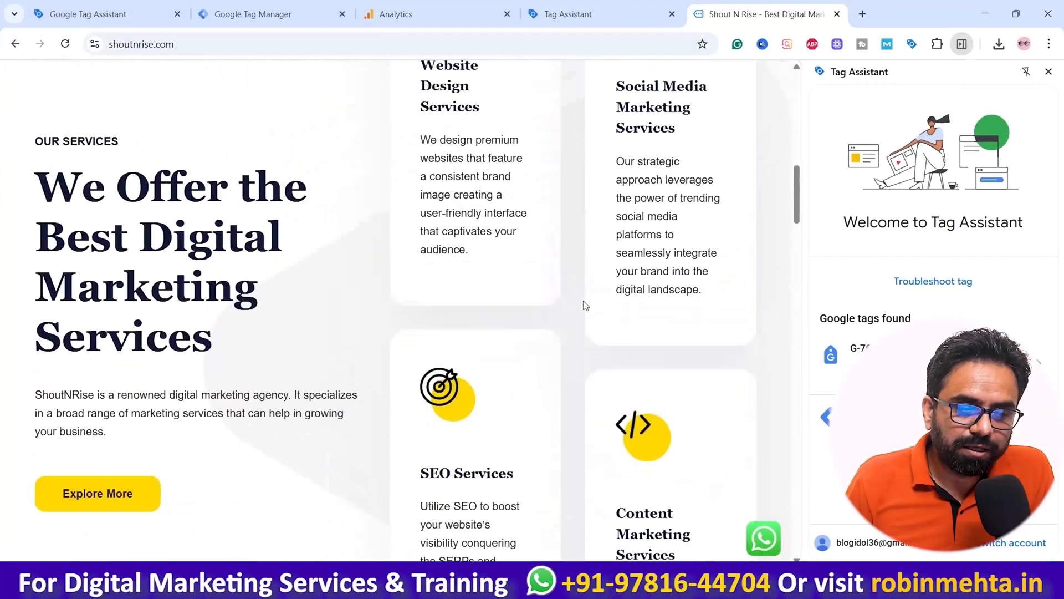
Step: Open the About page from the site navigation to fire a button click
click(496, 93)
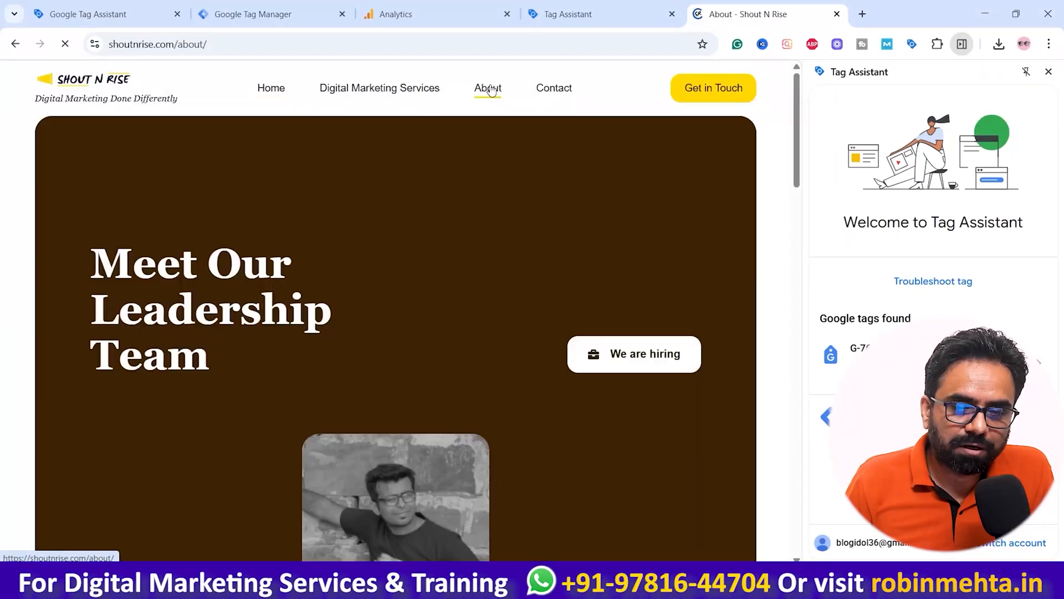
scroll(572, 325, down, 6)
scroll(572, 325, down, 8)
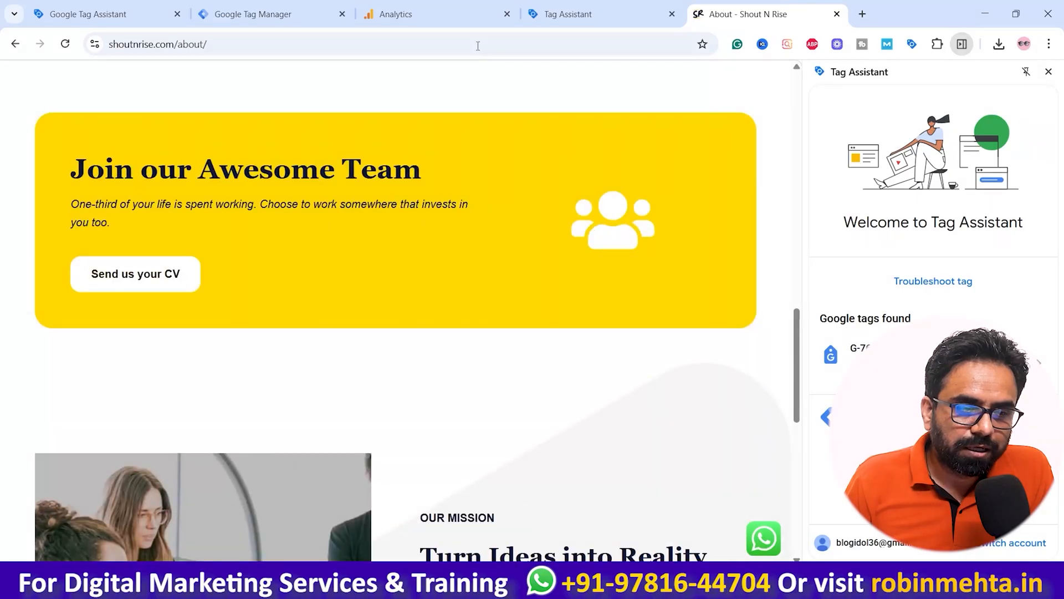
Step: Open the Digital Marketing Services page from the About page
click(431, 13)
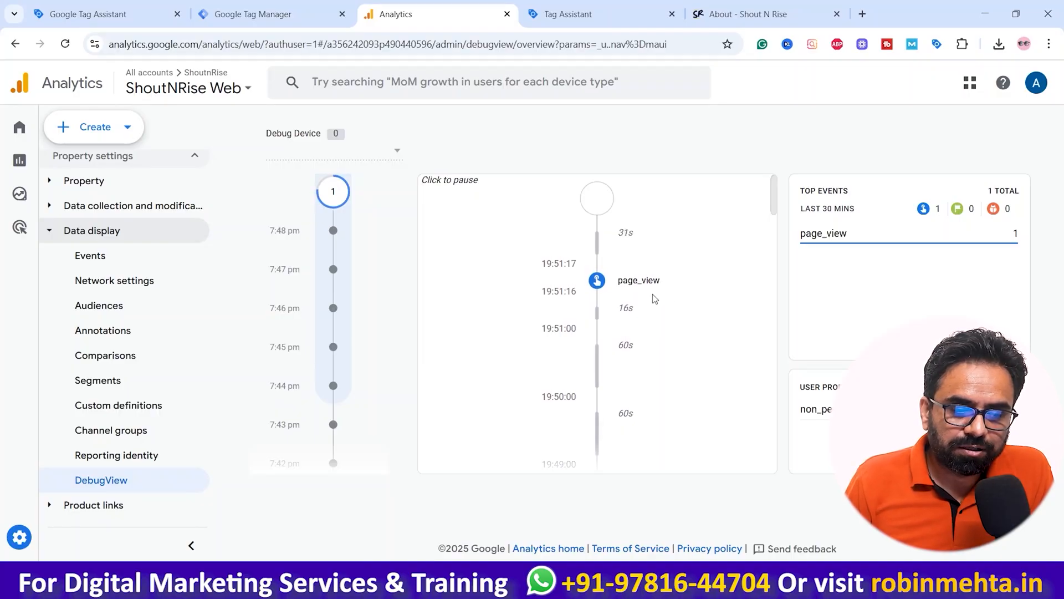
click(713, 6)
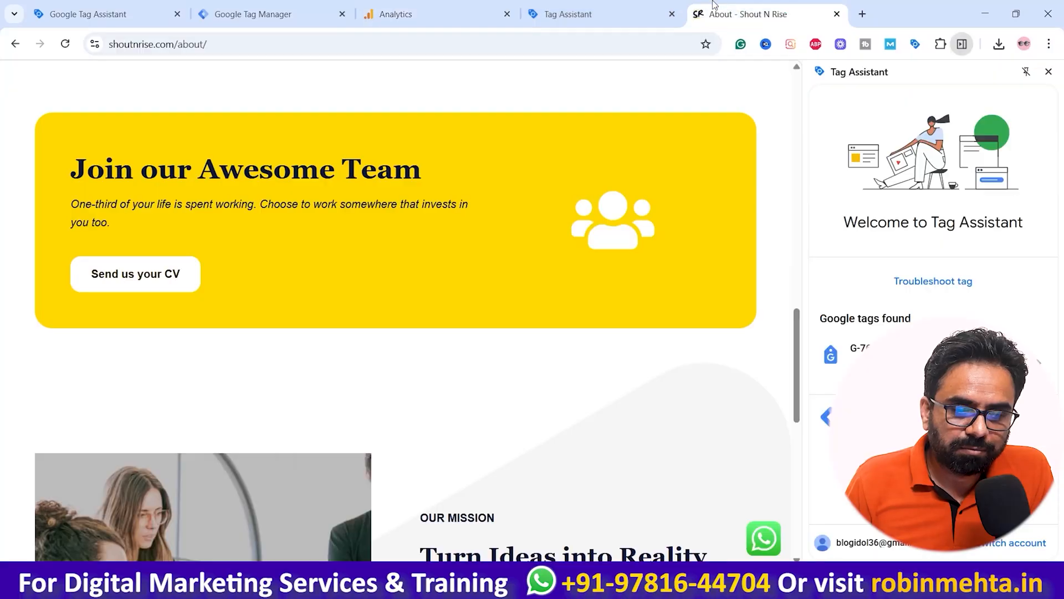
scroll(514, 241, down, 10)
scroll(517, 298, up, 2)
scroll(517, 299, down, 1)
click(515, 276)
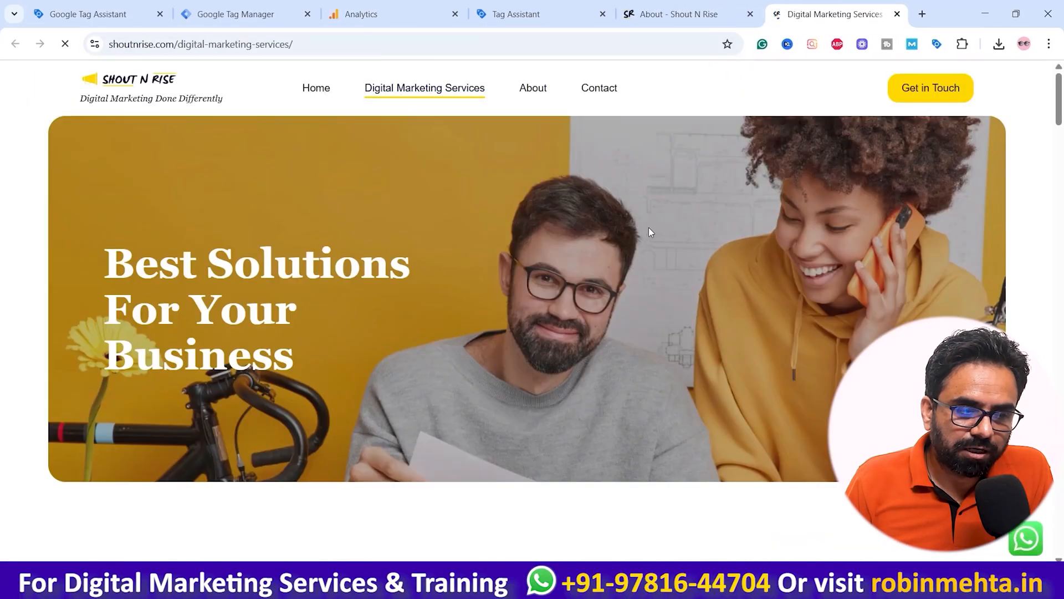
Step: Inspect the page_view event in DebugView, expanding its page_title, page_referrer and page_location parameters
click(546, 15)
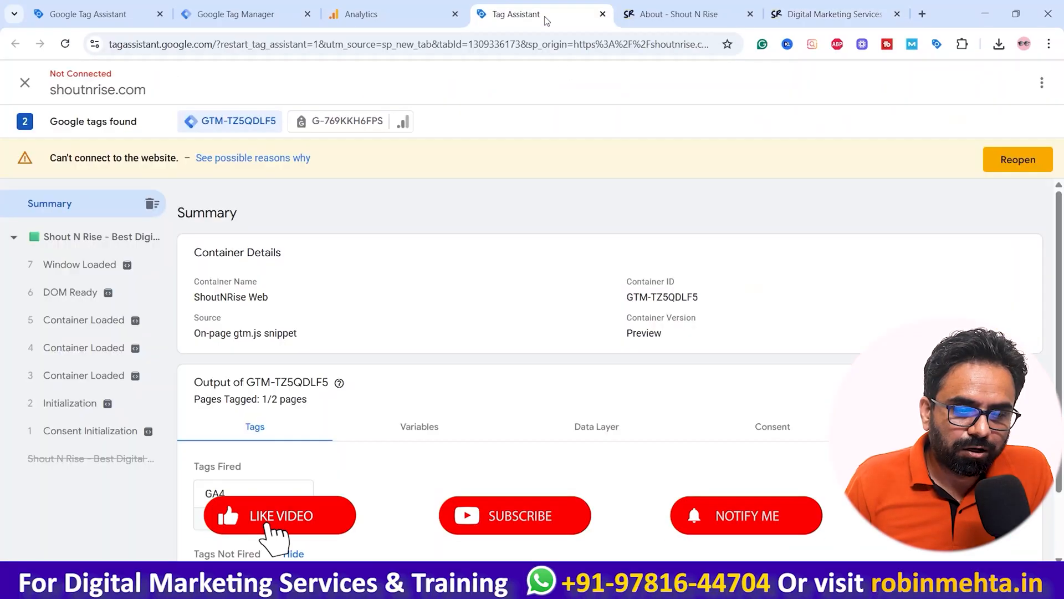
click(376, 14)
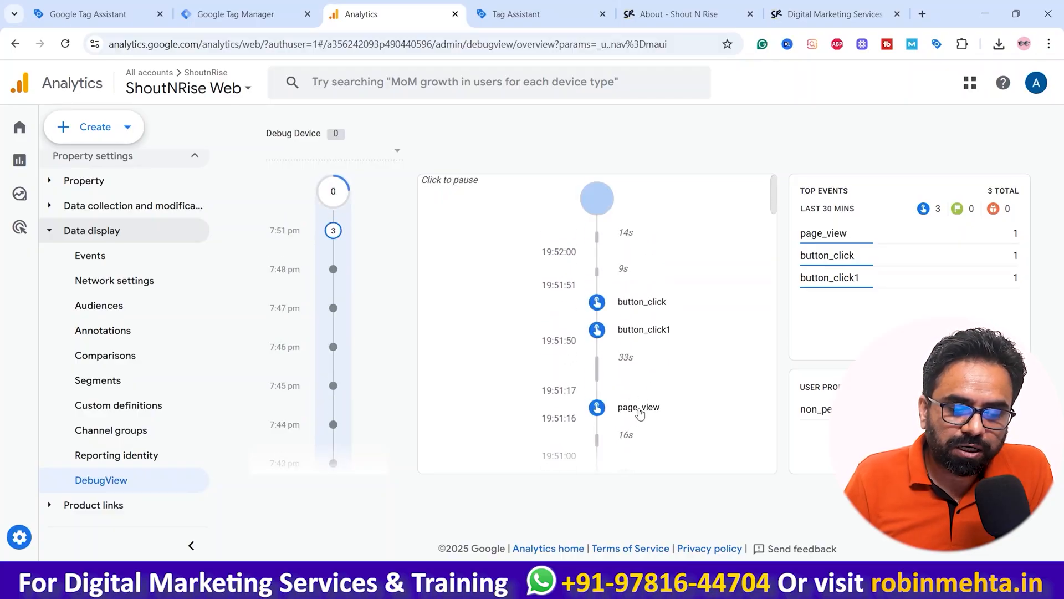
click(634, 411)
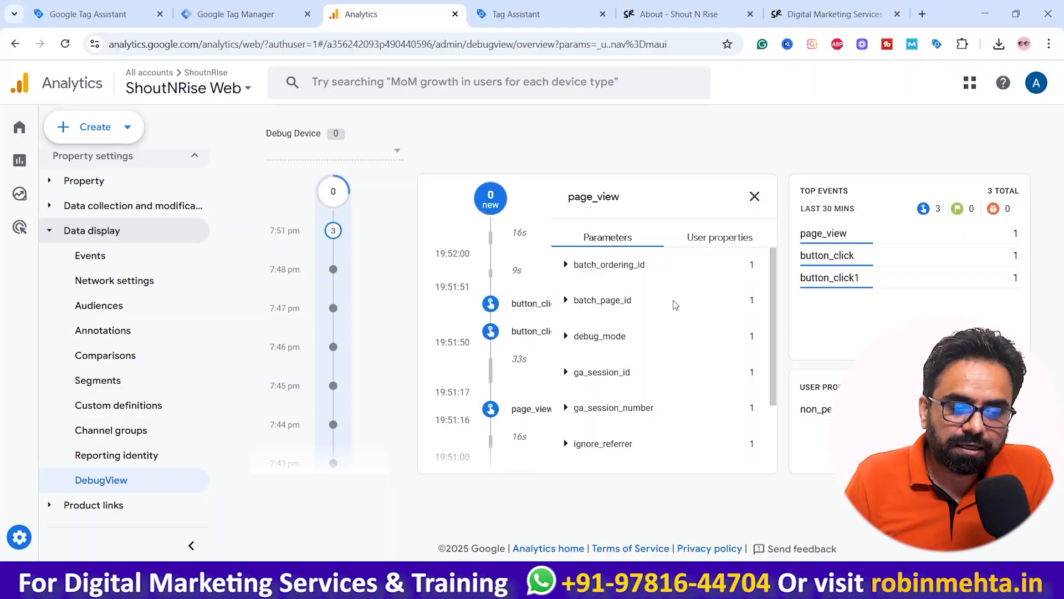
scroll(678, 292, down, 3)
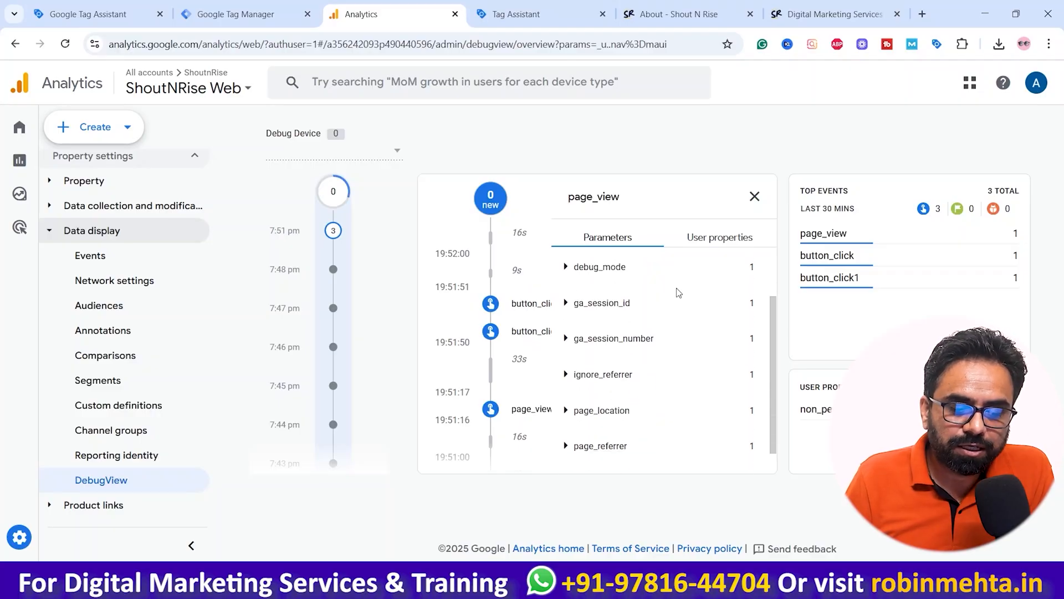
click(565, 455)
scroll(654, 402, down, 1)
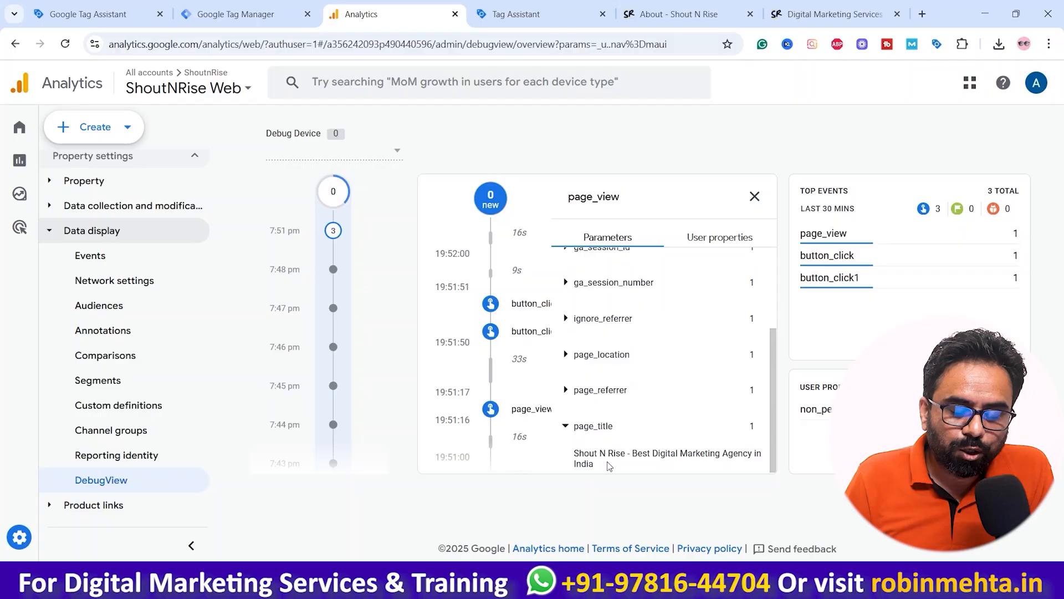
drag(594, 462, 579, 453)
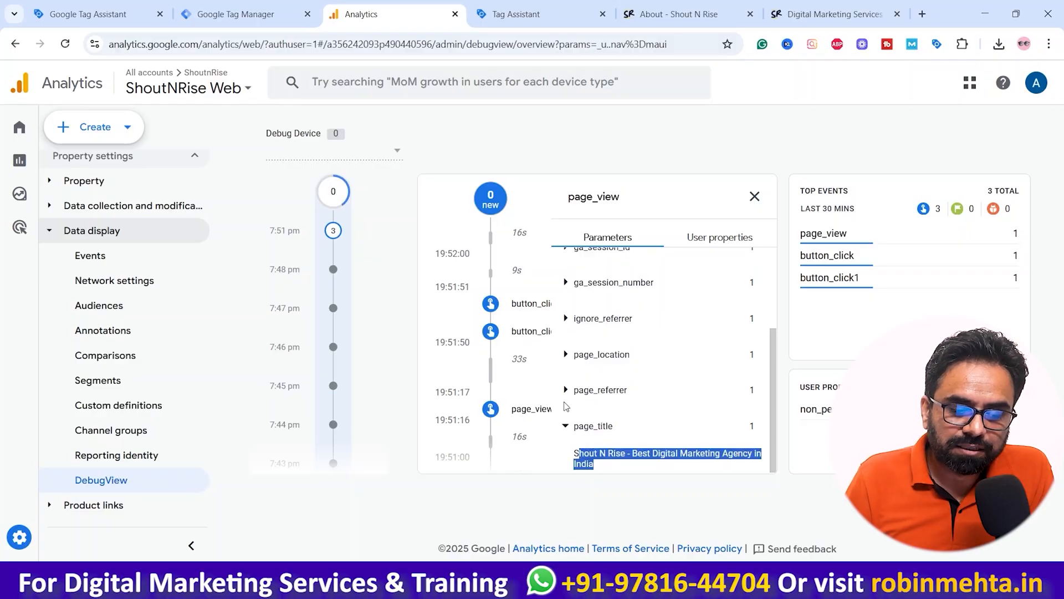
click(566, 397)
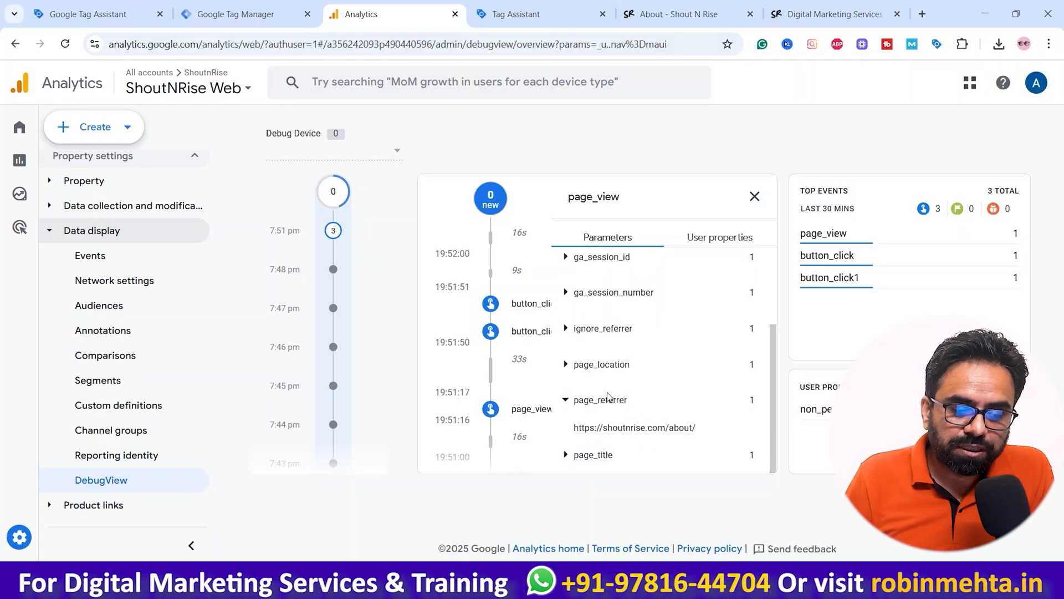
click(567, 366)
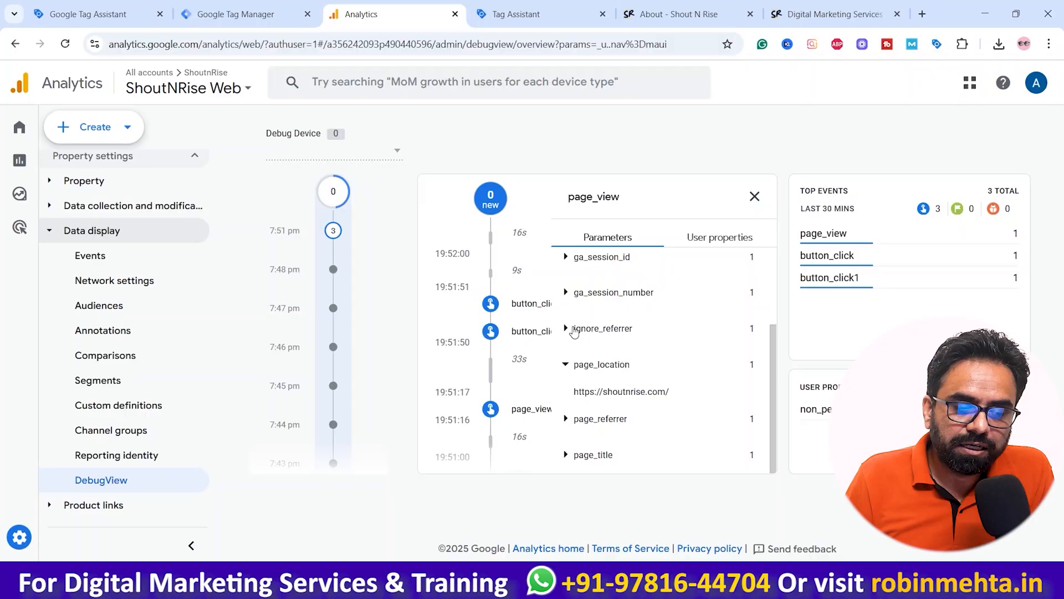
scroll(574, 331, up, 2)
click(754, 196)
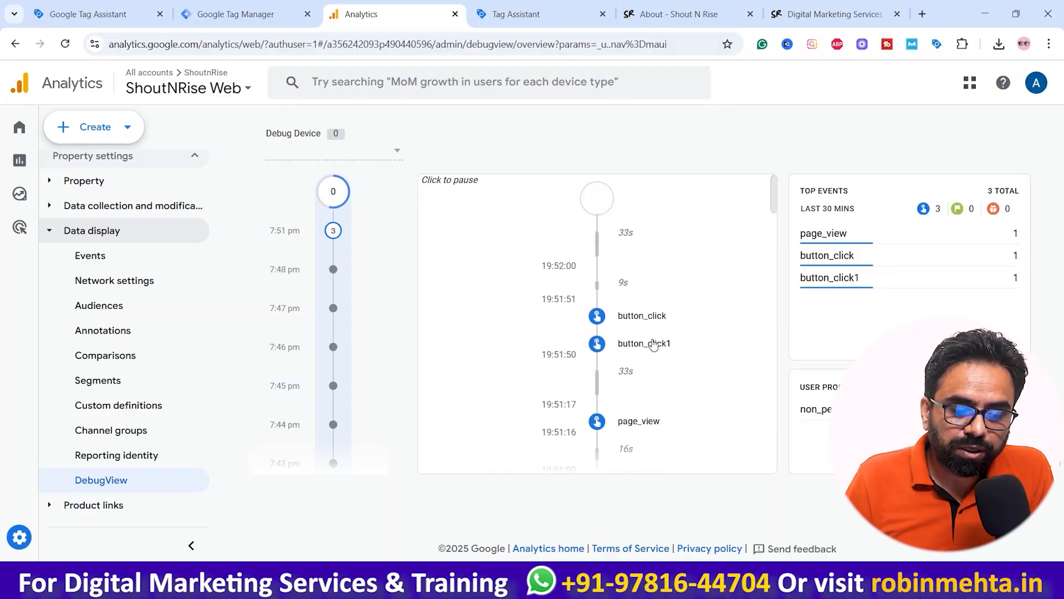
Step: Inspect the button_name parameter of the button_click1 and button_click events in DebugView
click(653, 344)
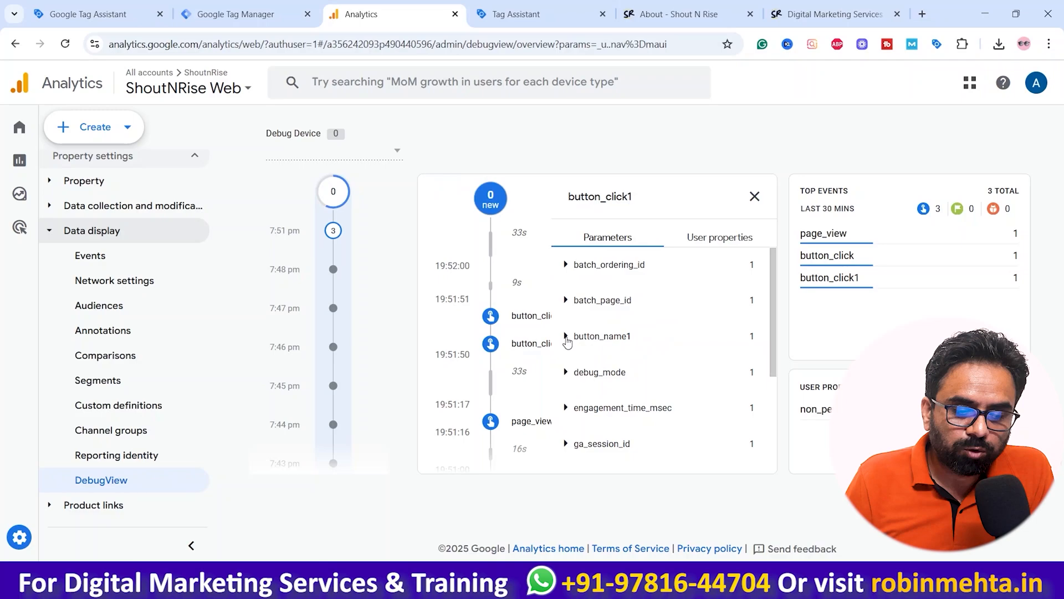
click(567, 337)
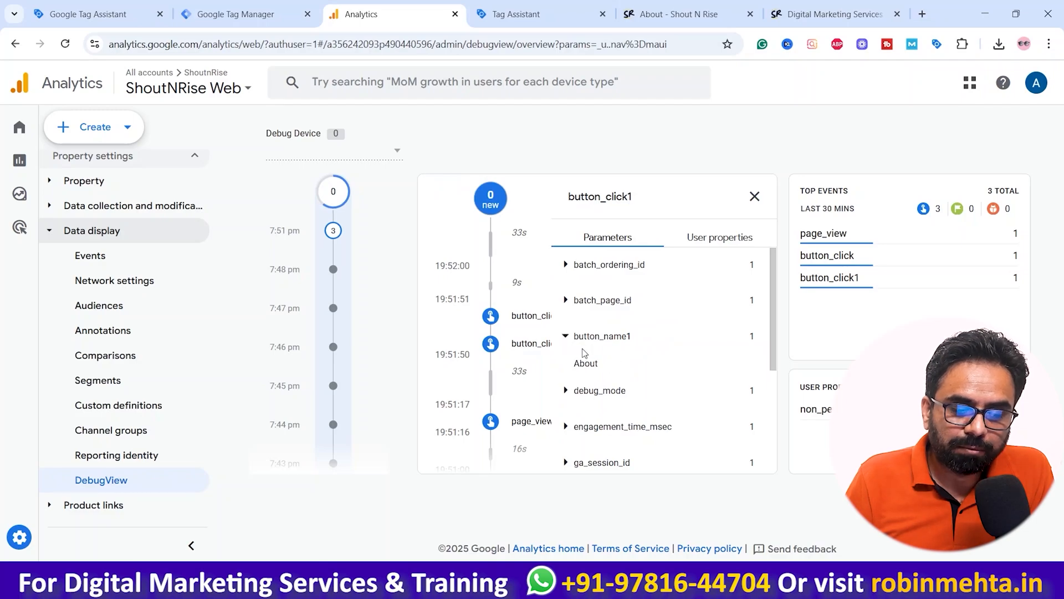
click(567, 339)
scroll(576, 382, down, 3)
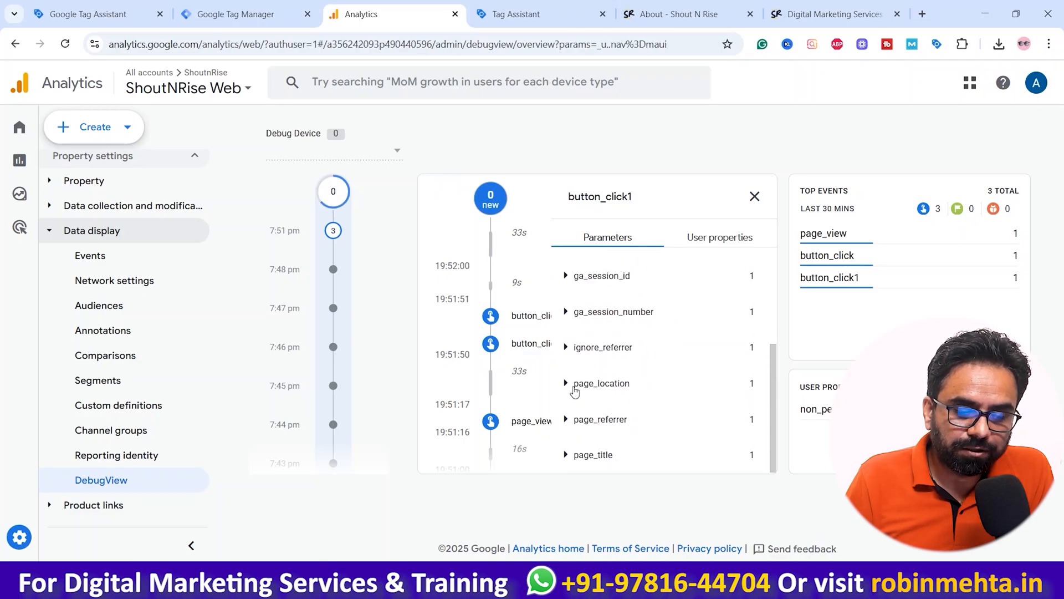
click(519, 319)
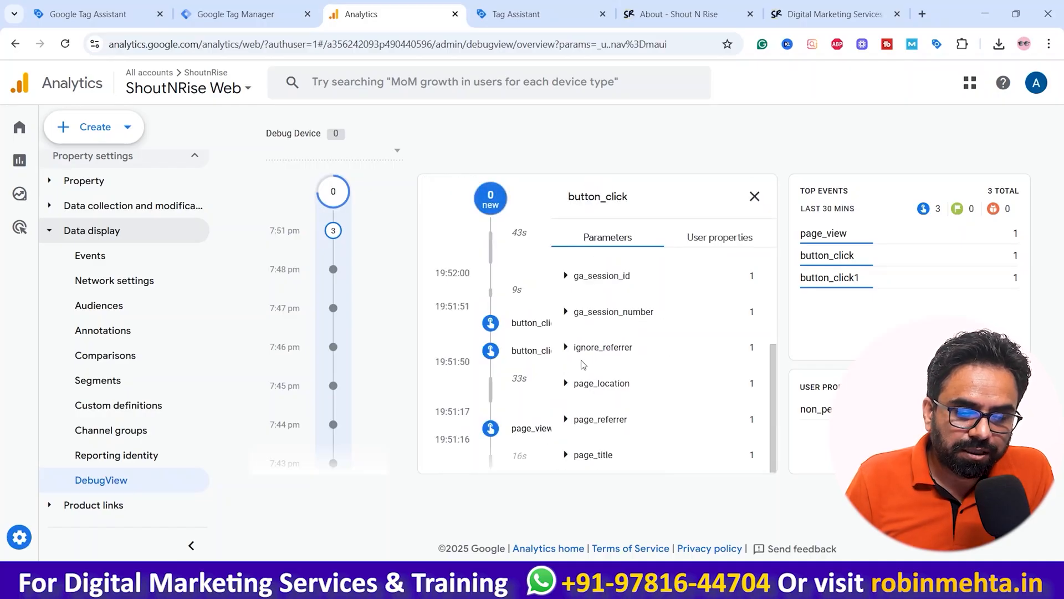
scroll(583, 364, up, 3)
click(565, 308)
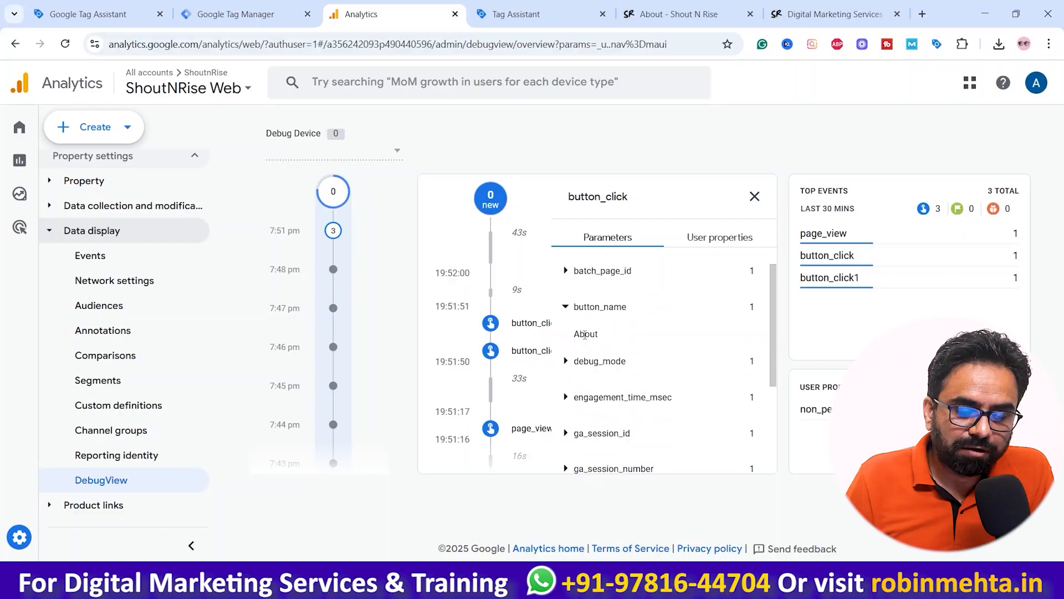
click(754, 196)
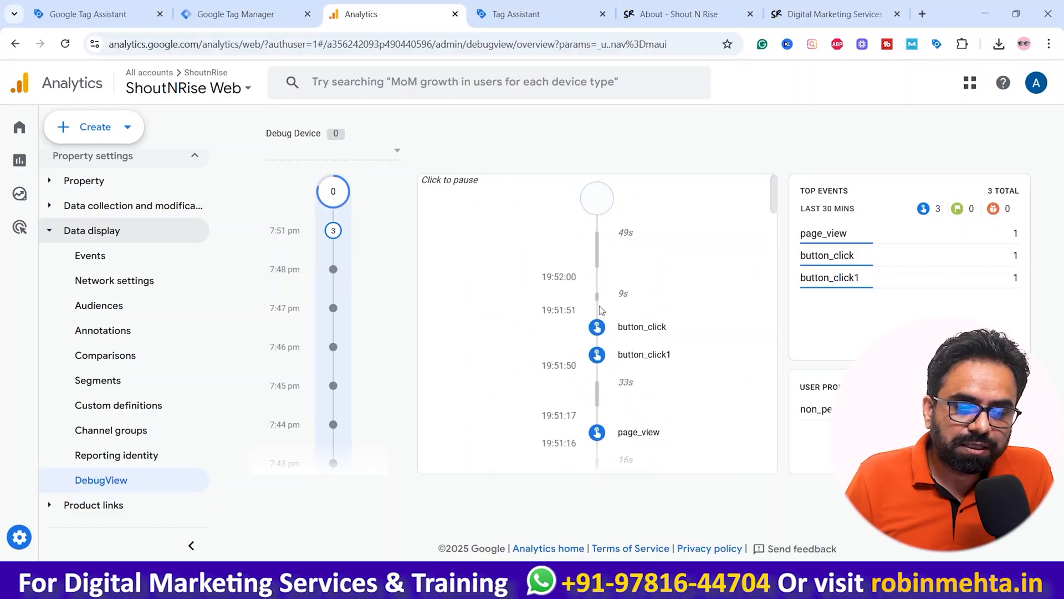
scroll(654, 313, down, 3)
scroll(651, 311, down, 3)
scroll(651, 311, up, 6)
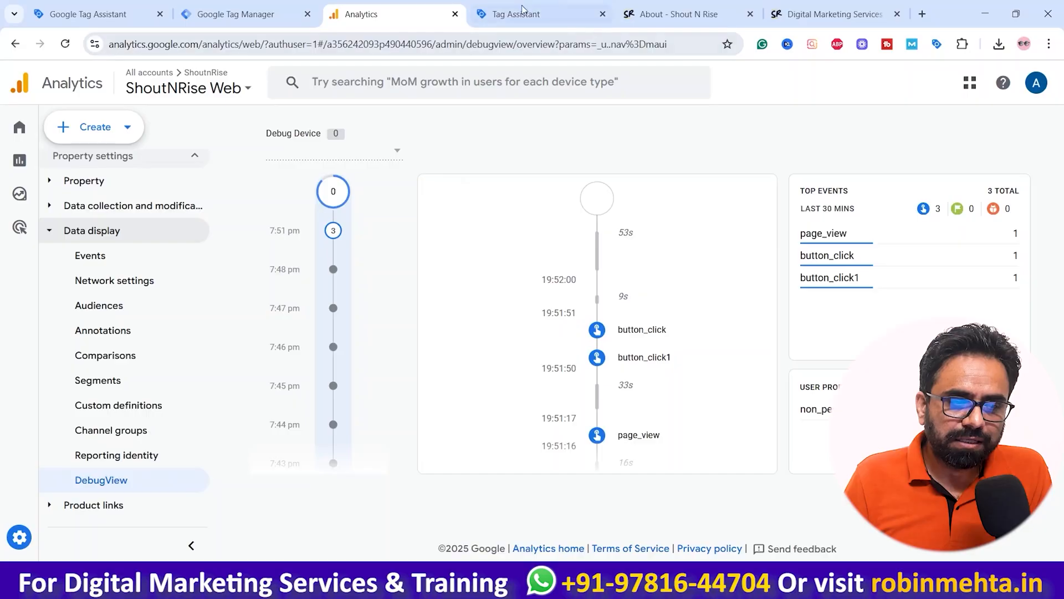
Step: Try to launch Preview mode again from the Tag Manager workspace
click(521, 11)
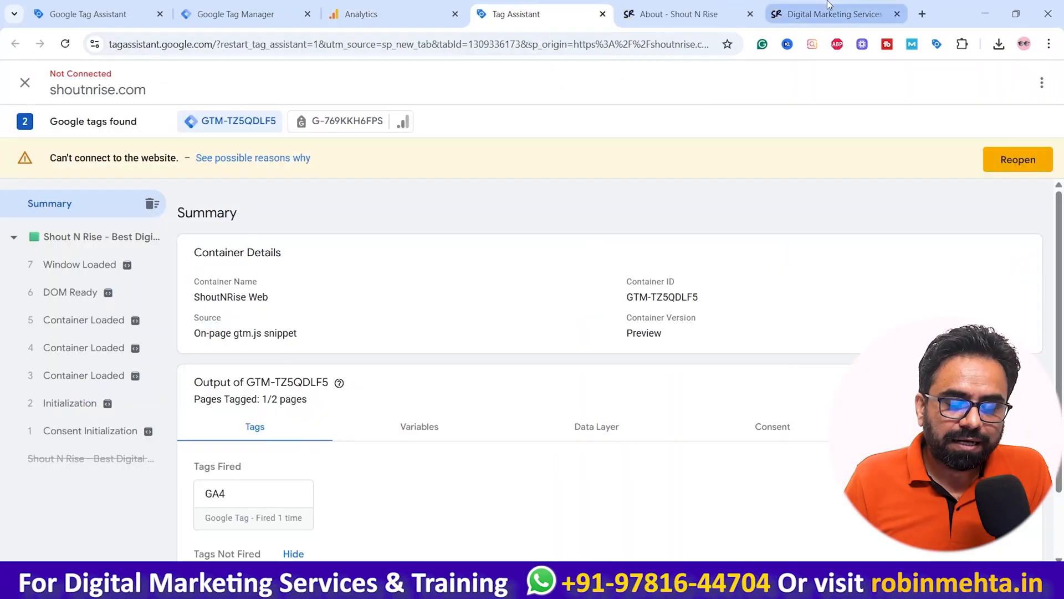
click(679, 14)
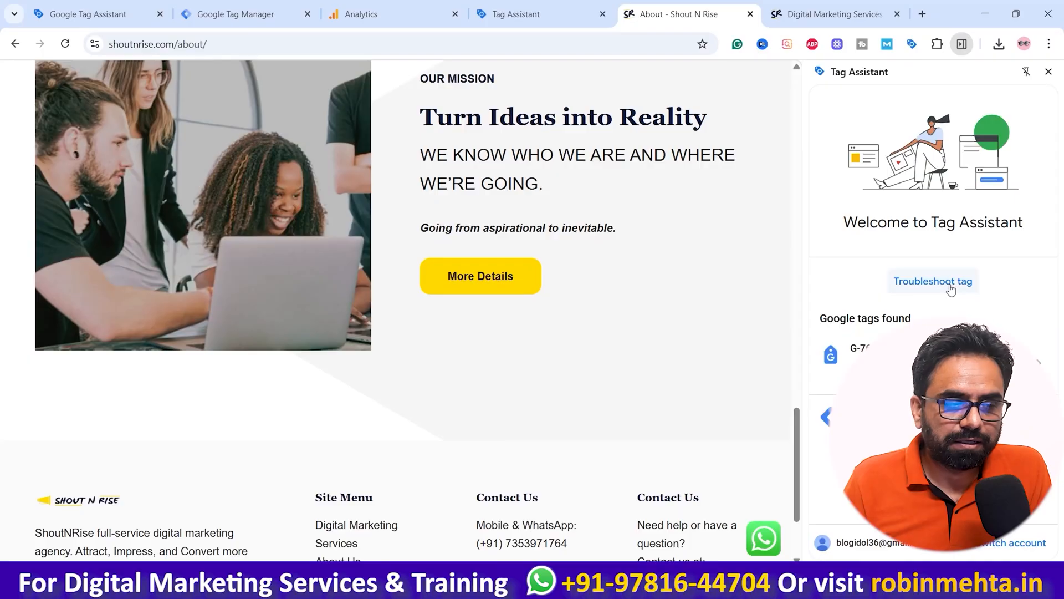
click(235, 7)
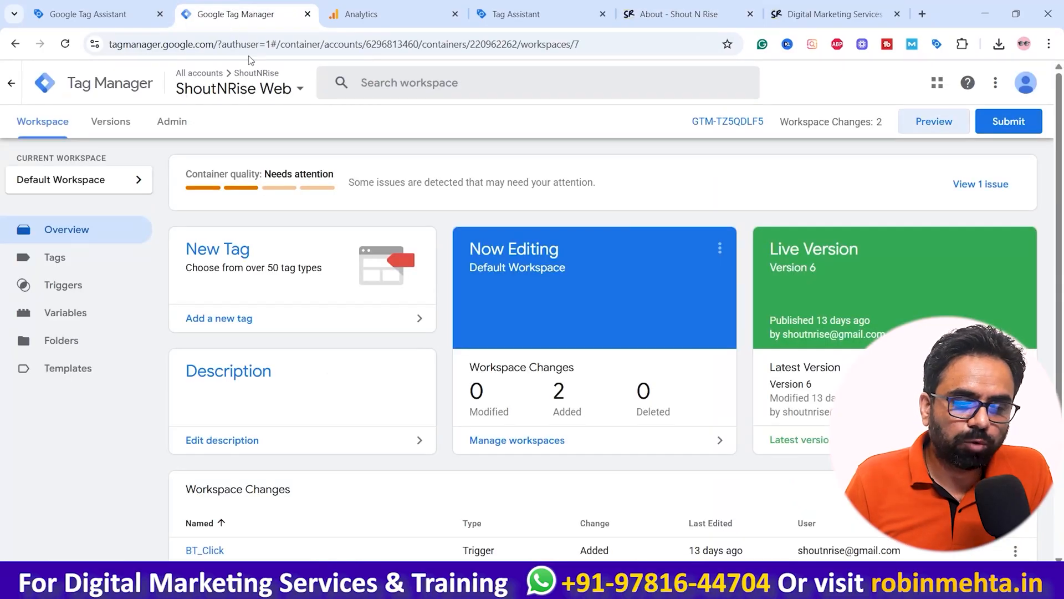
click(933, 120)
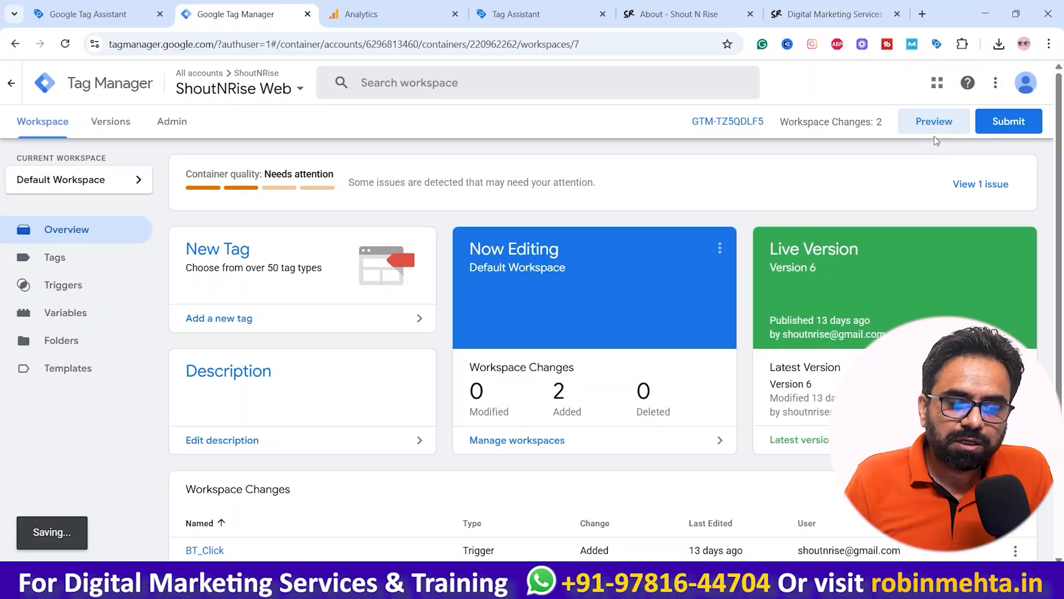
Step: Close the disconnected Tag Assistant tab and the About and Digital Marketing Services site tabs
click(520, 8)
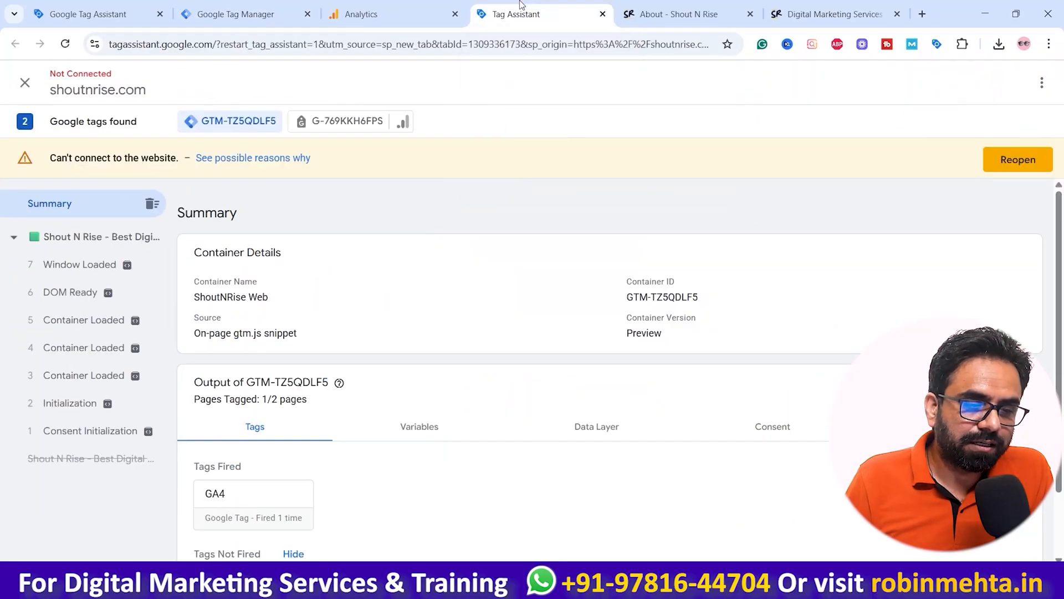
click(603, 14)
click(601, 132)
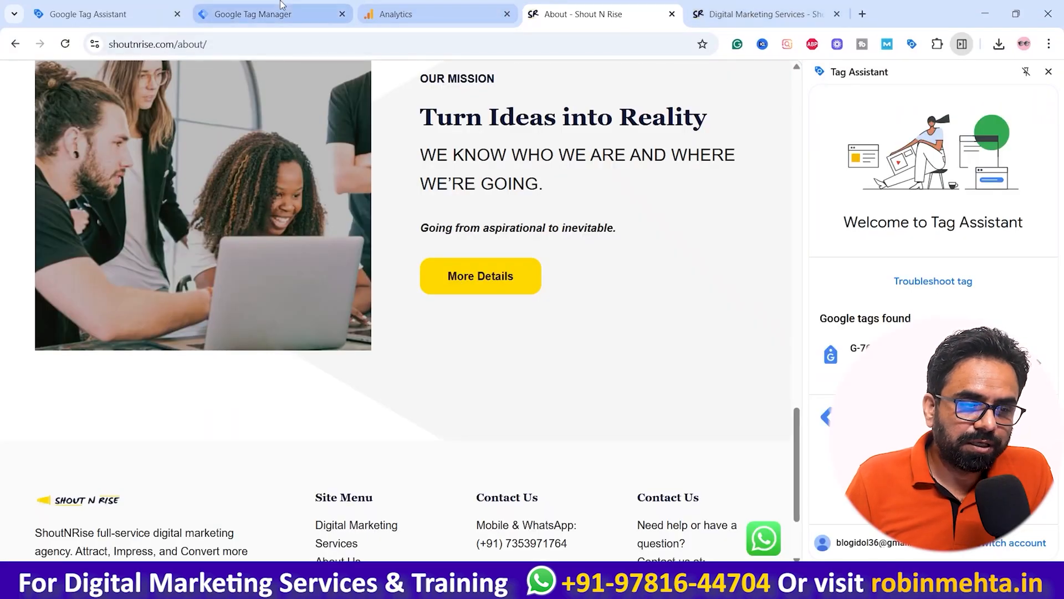
click(265, 13)
click(922, 128)
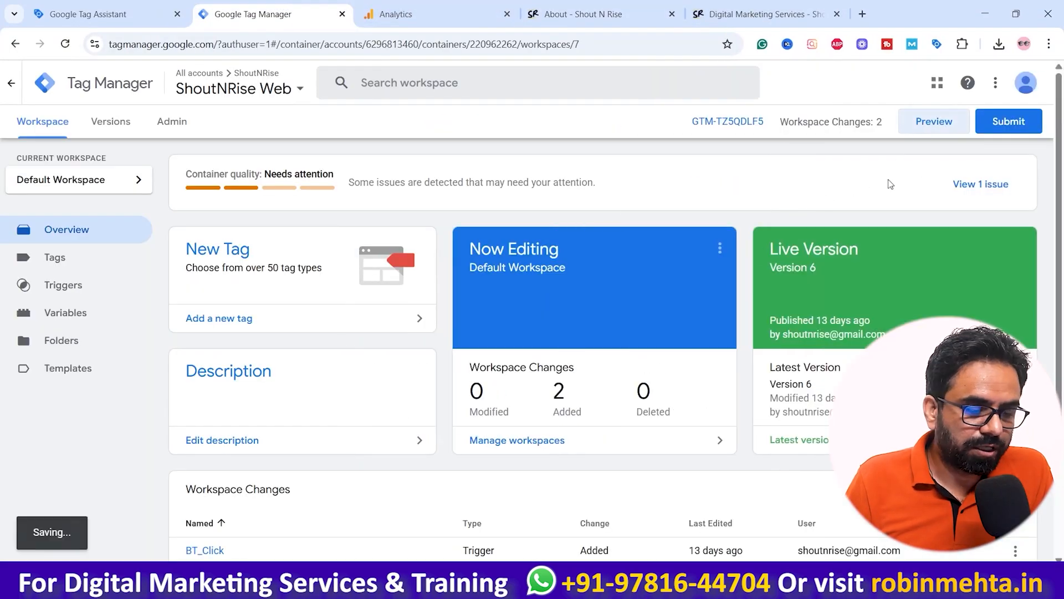
click(812, 12)
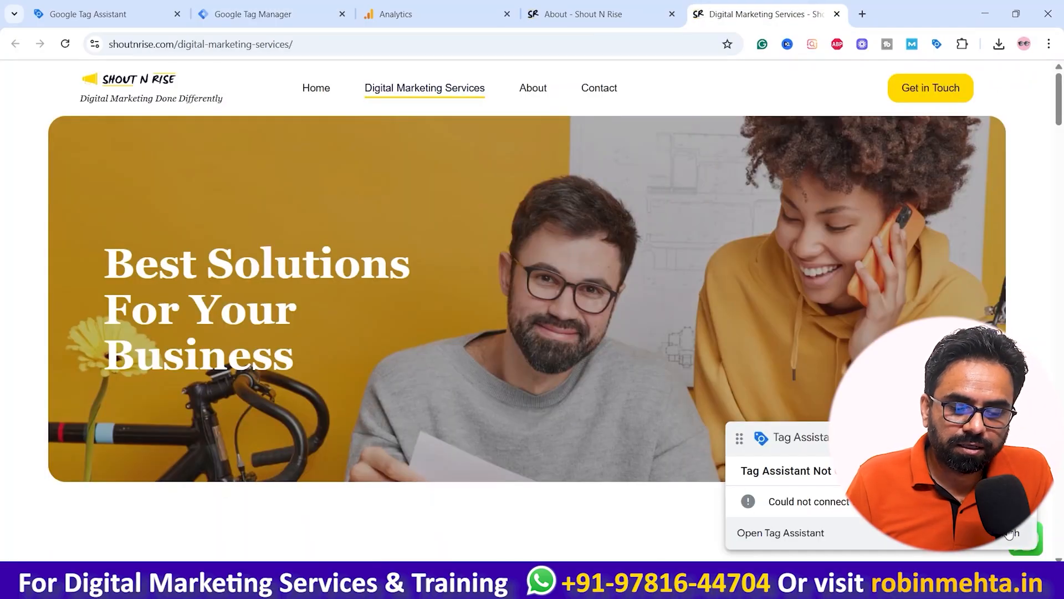
click(1009, 533)
click(834, 14)
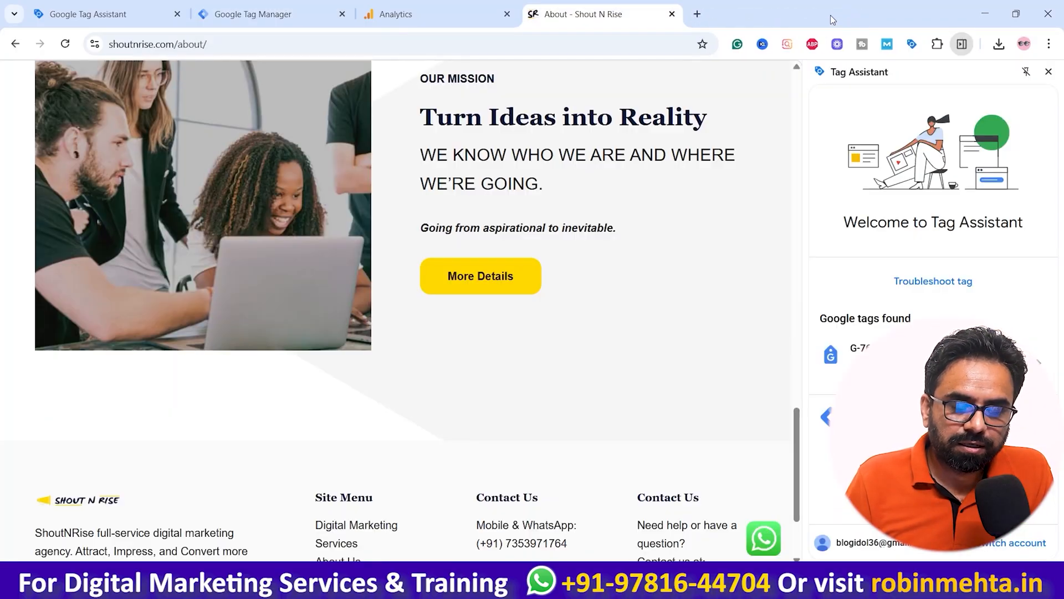
click(671, 15)
click(272, 14)
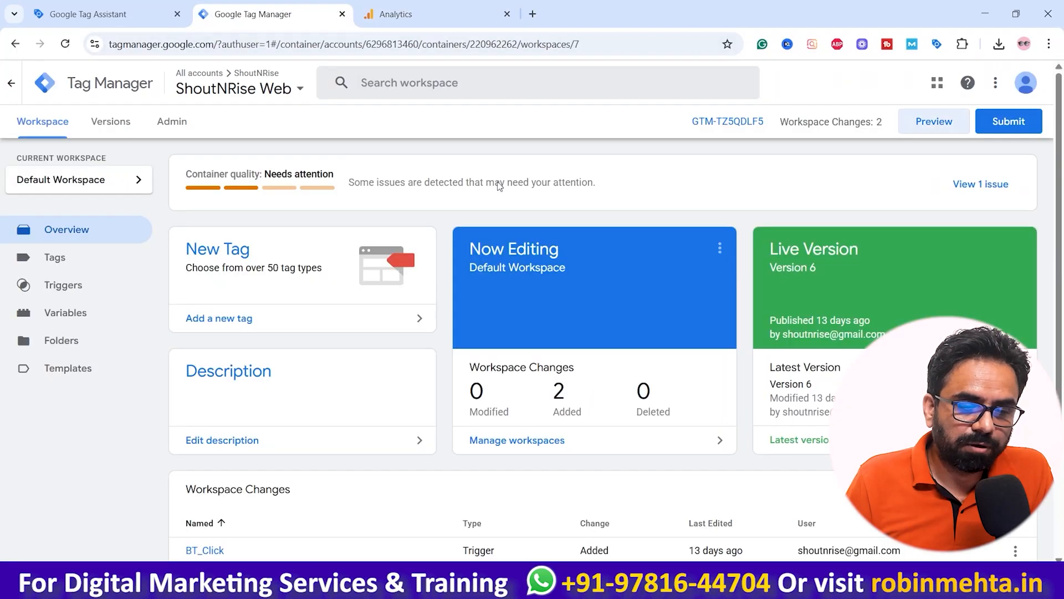
Step: Reload the Tag Manager workspace and launch Preview mode again
click(933, 124)
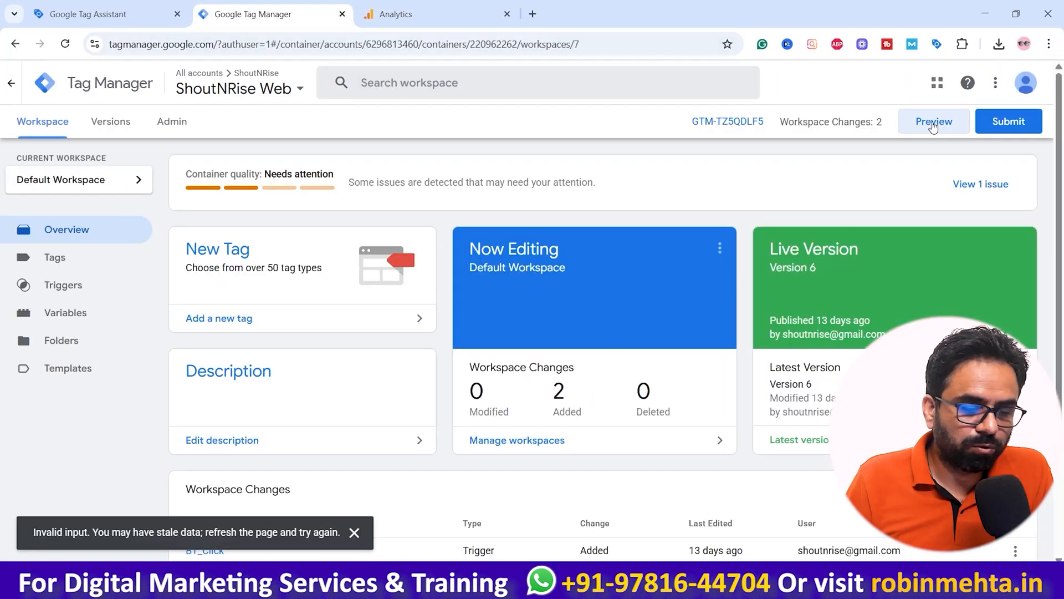
click(65, 44)
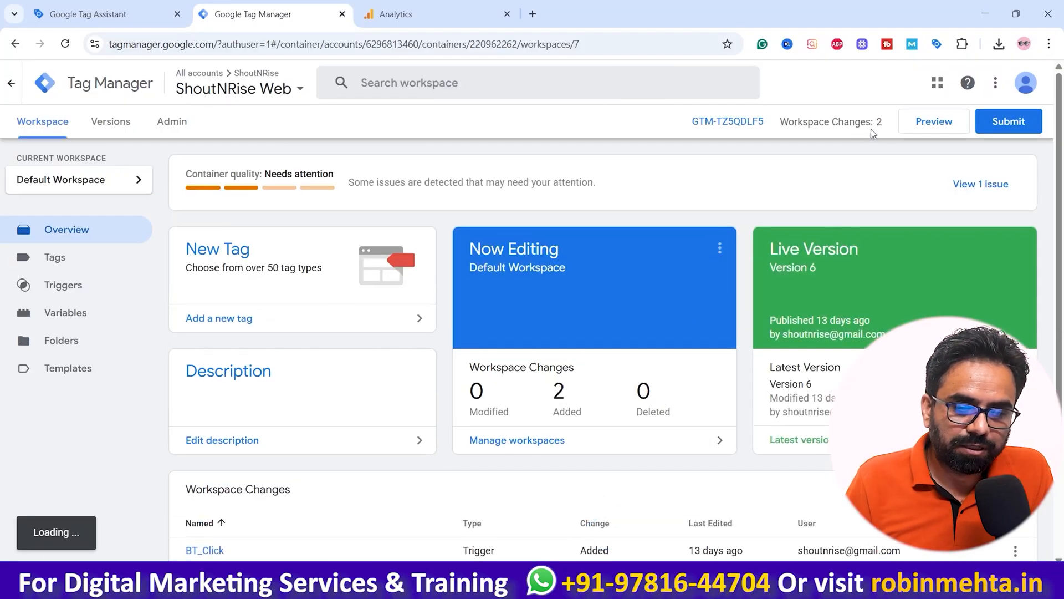
click(933, 127)
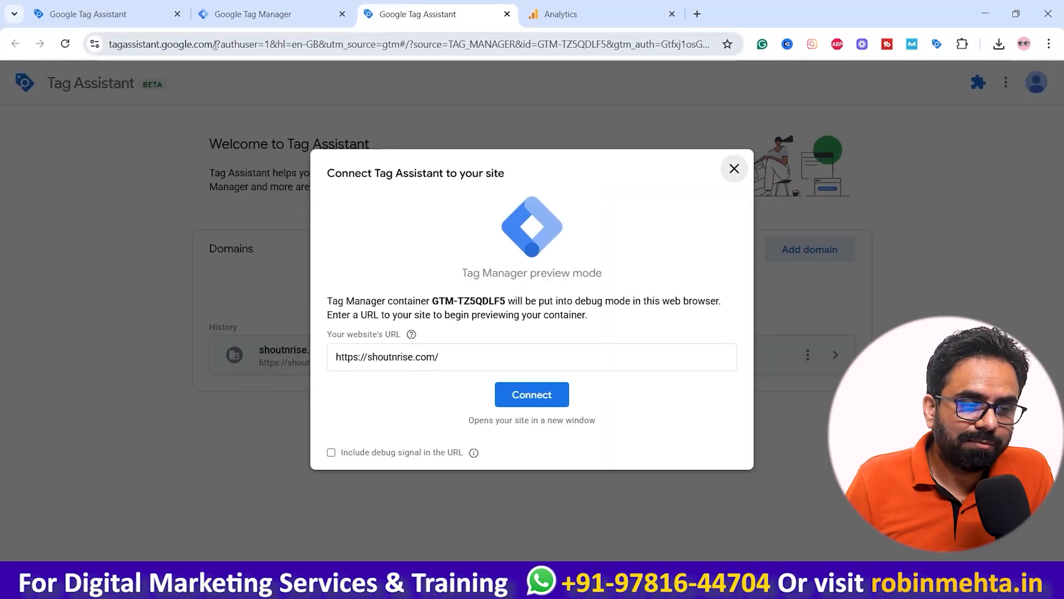
Step: Open the Tag Assistant extension panel on the preview tab and on the Tag Manager workspace
drag(215, 45, 69, 68)
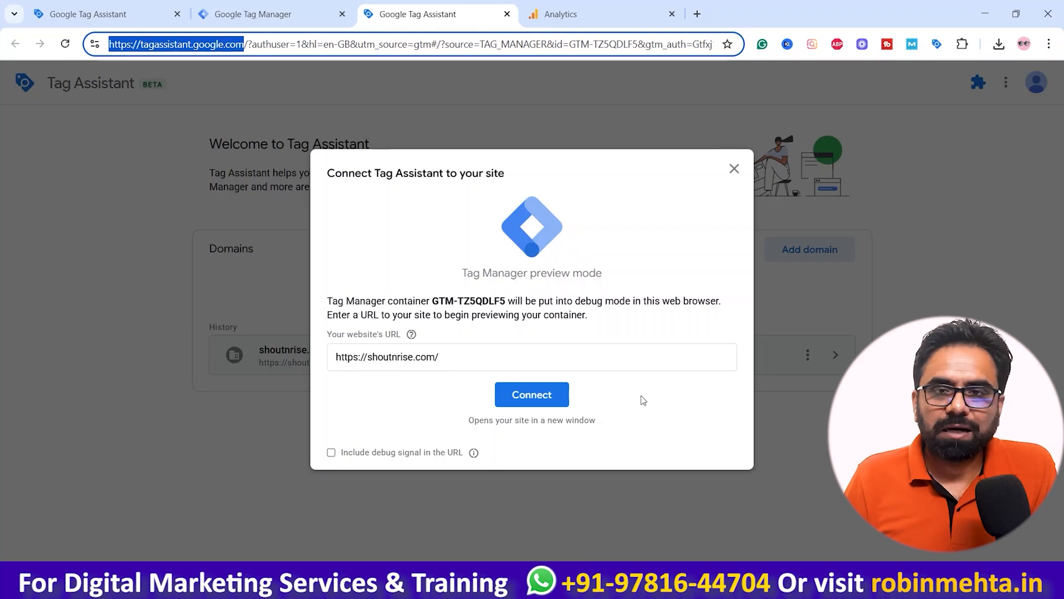
click(937, 44)
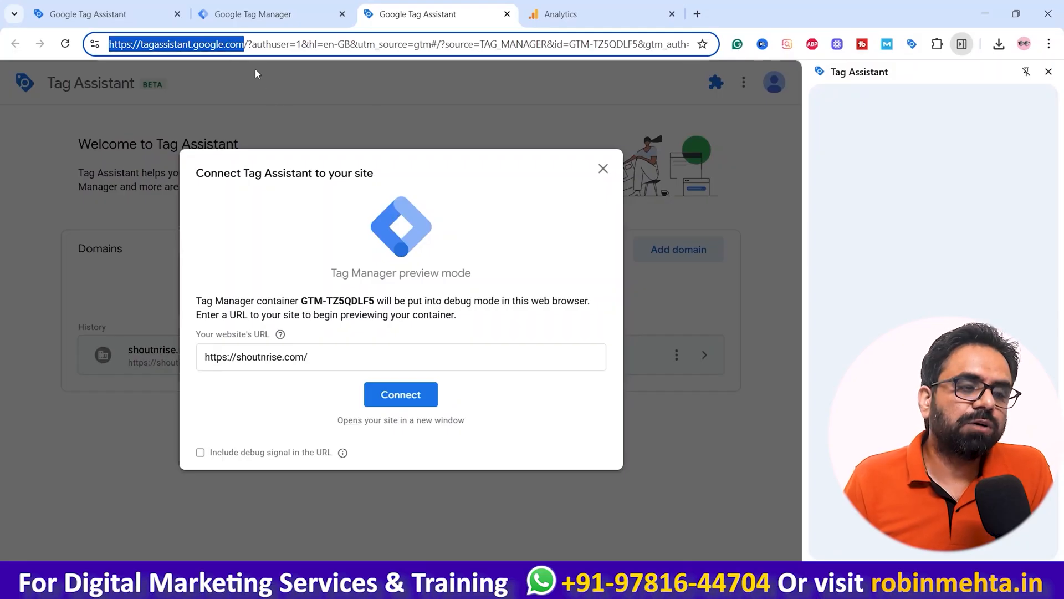
click(261, 13)
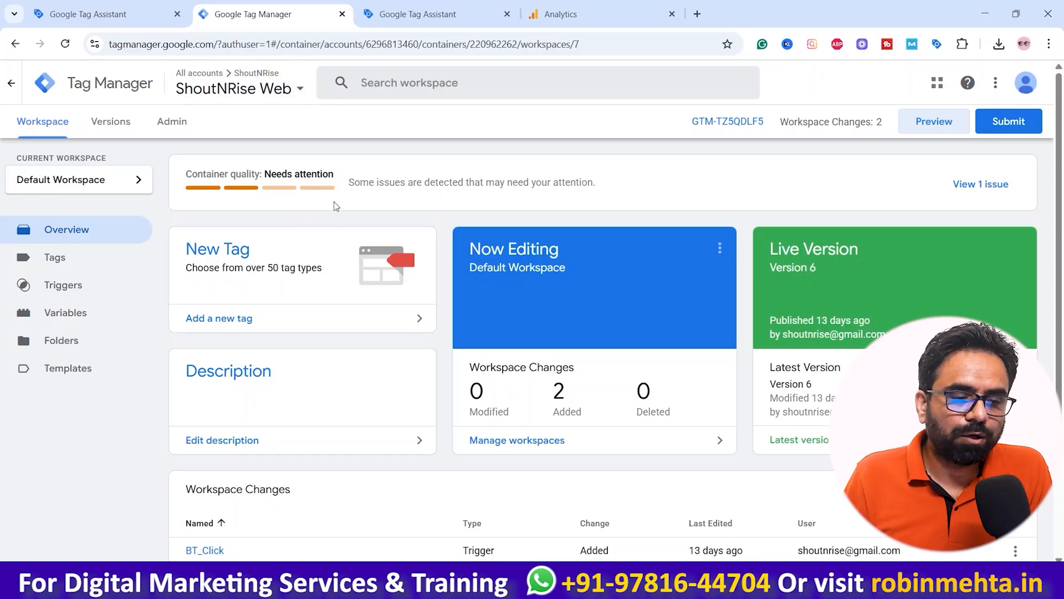
click(938, 45)
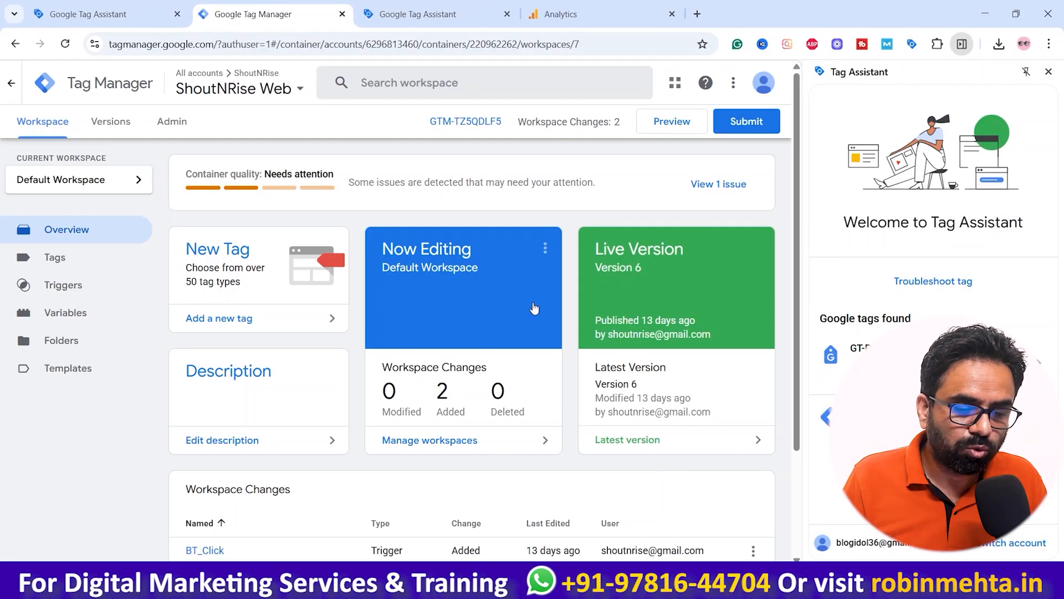
Step: Open the Realtime overview report in Analytics and scroll to the event count by event name card
click(435, 7)
click(574, 5)
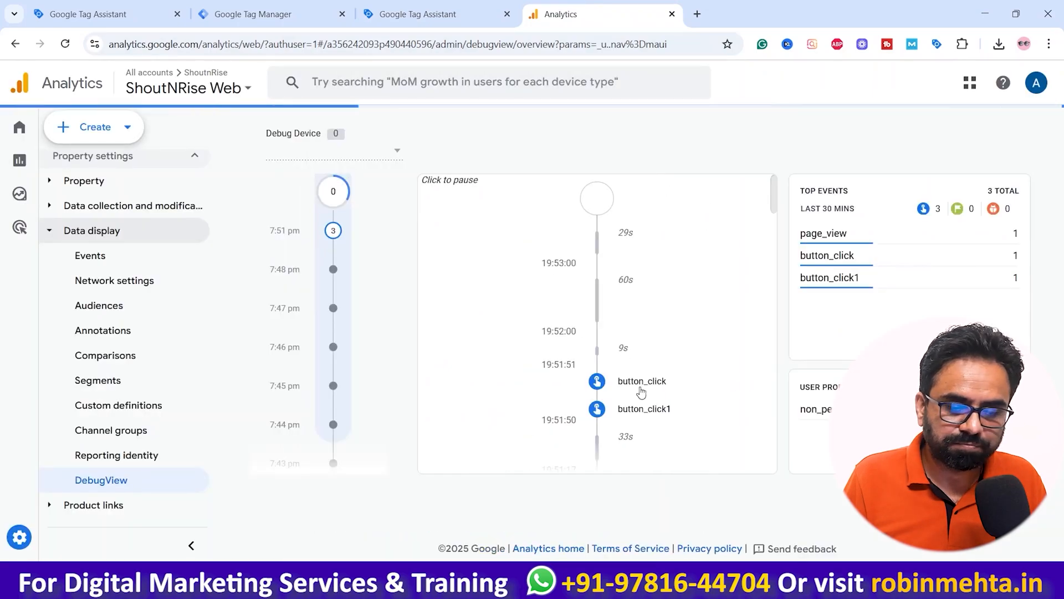
scroll(645, 399, down, 6)
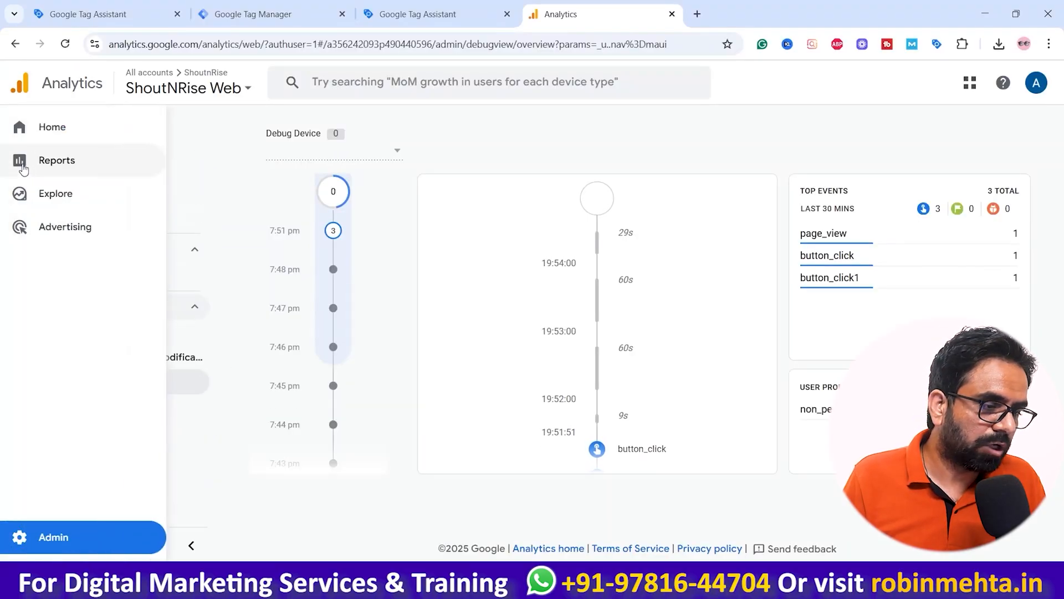
click(22, 166)
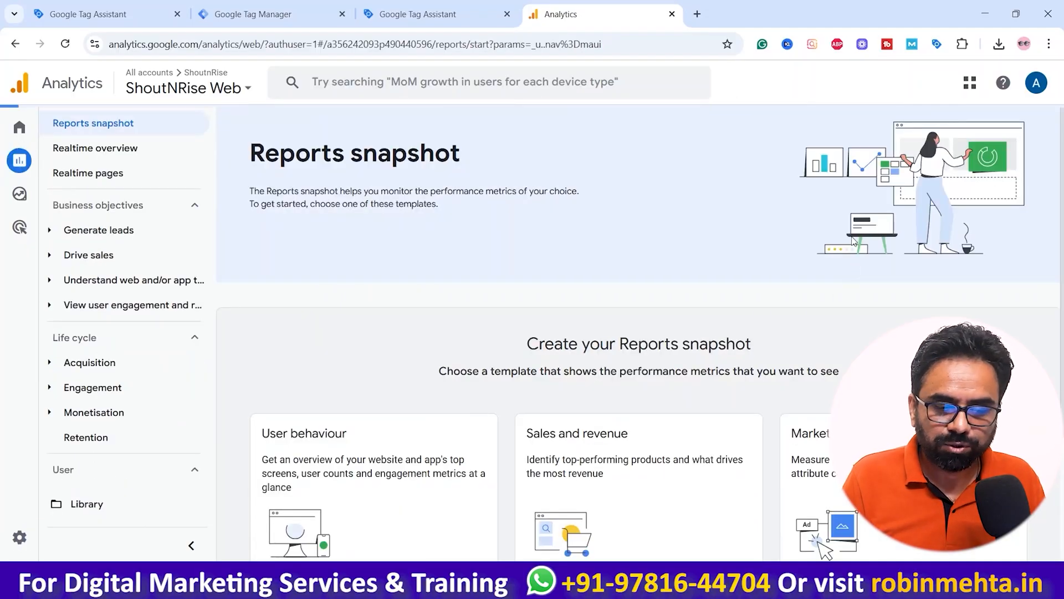
click(86, 150)
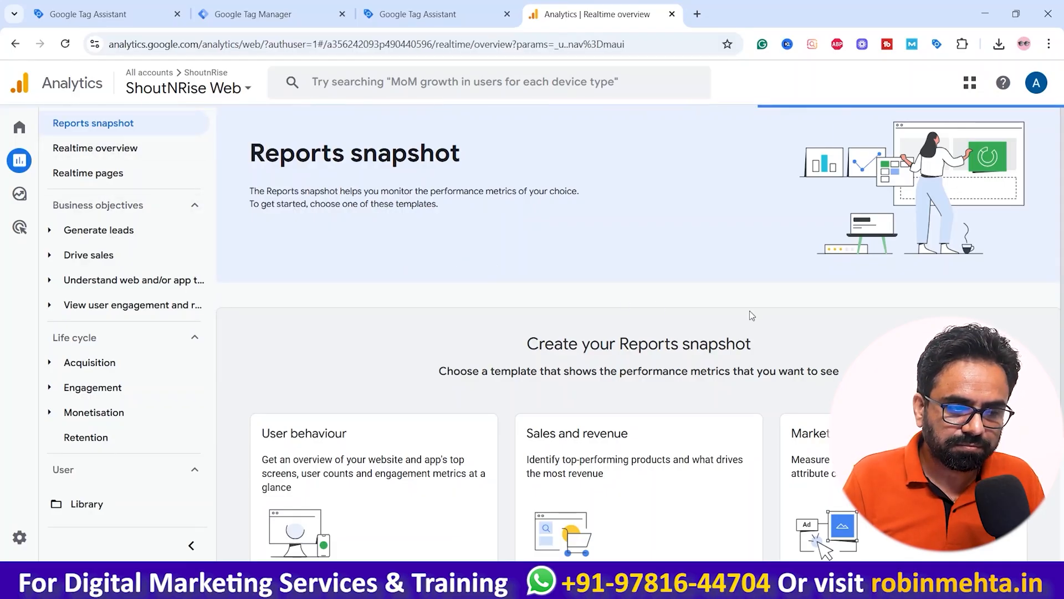
scroll(751, 314, down, 8)
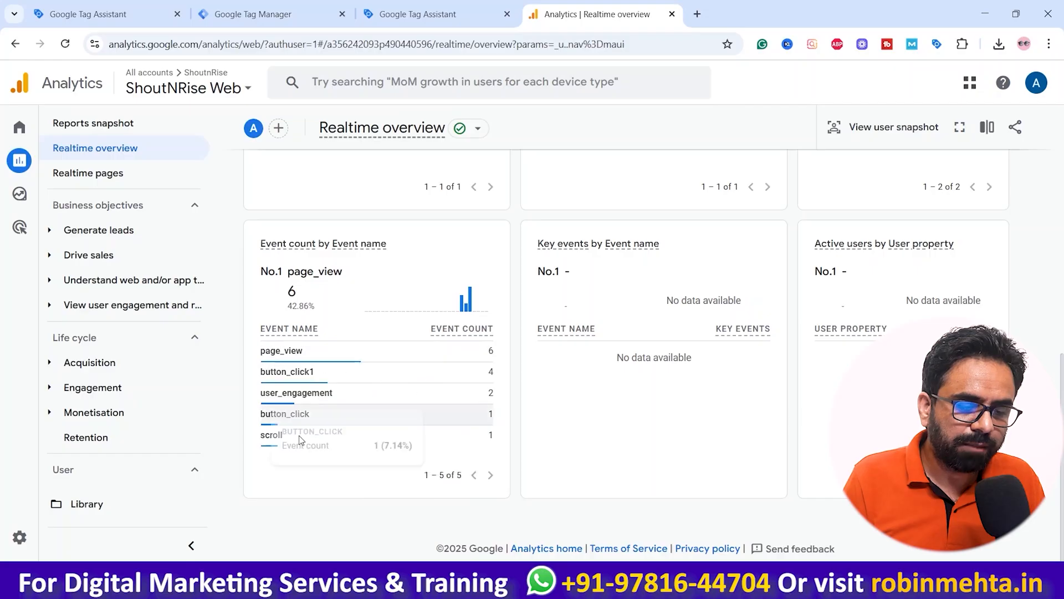
Step: Drill into the page_view event's batch_ordering_id and page_title parameters in the Realtime event card
mouse_move(351, 411)
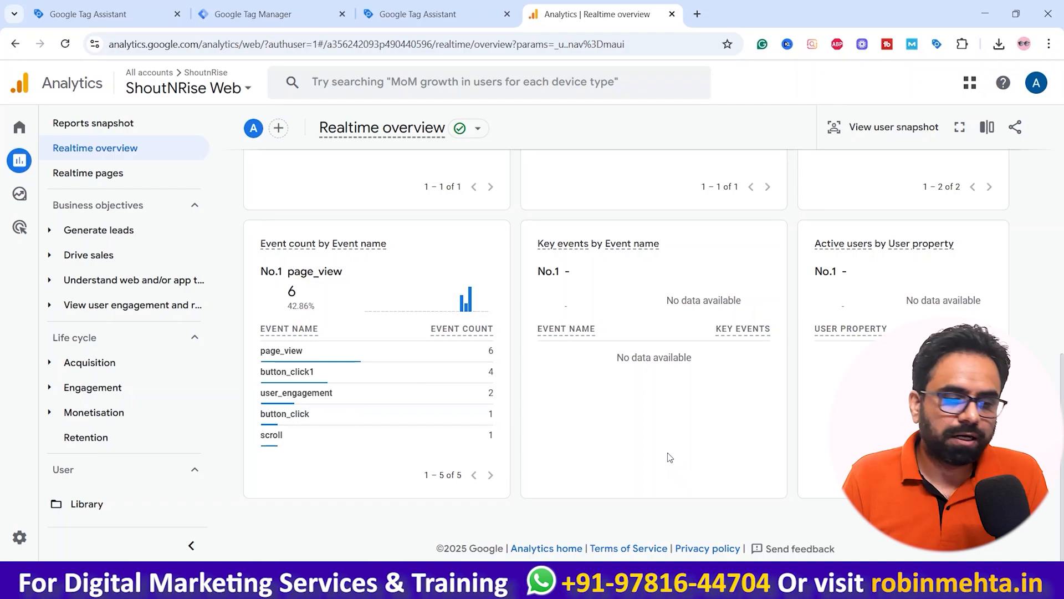
mouse_move(335, 383)
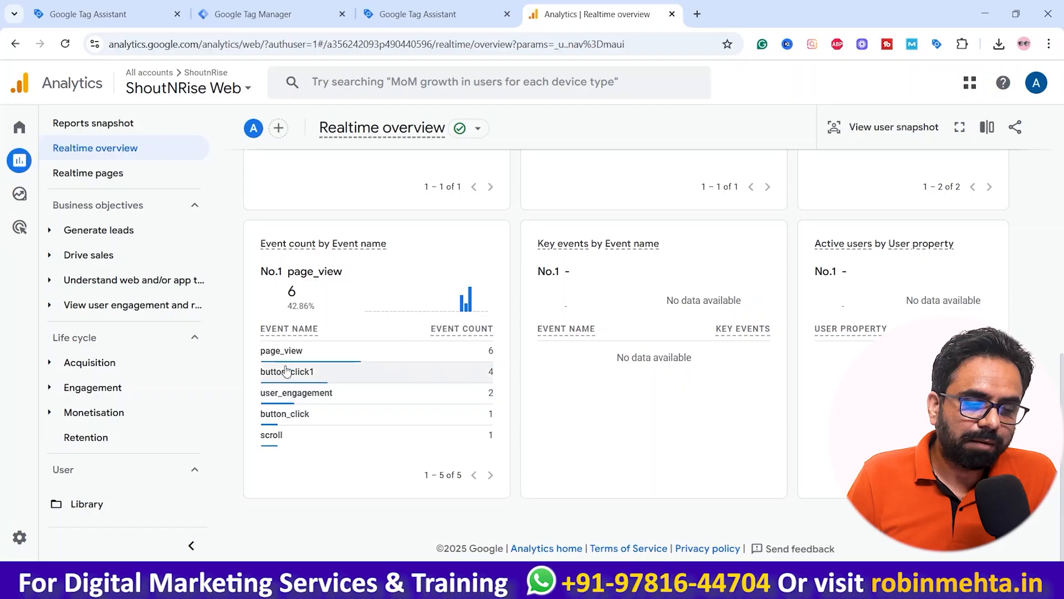
click(294, 351)
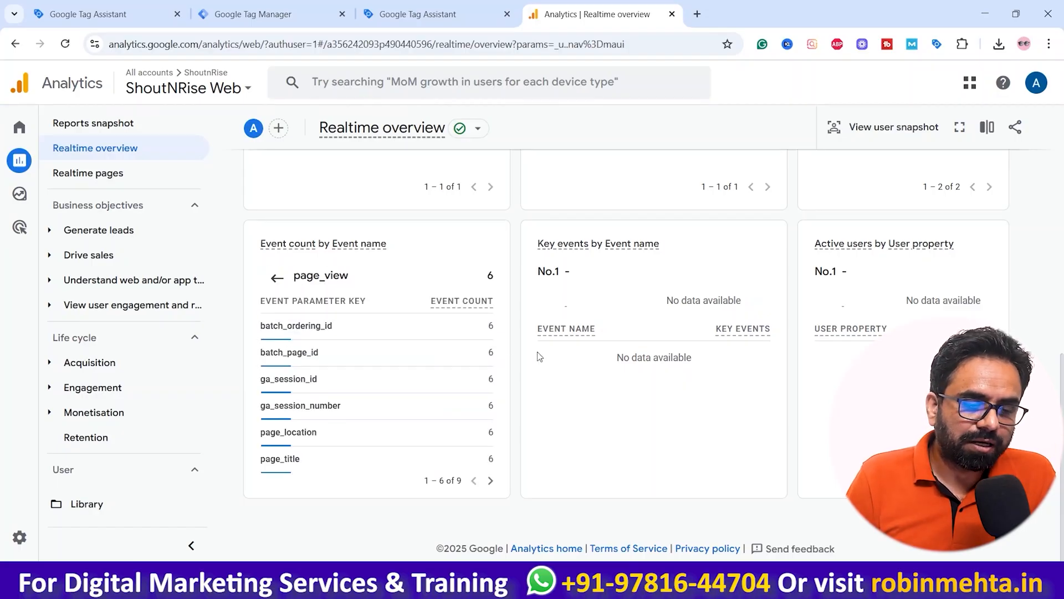
click(292, 327)
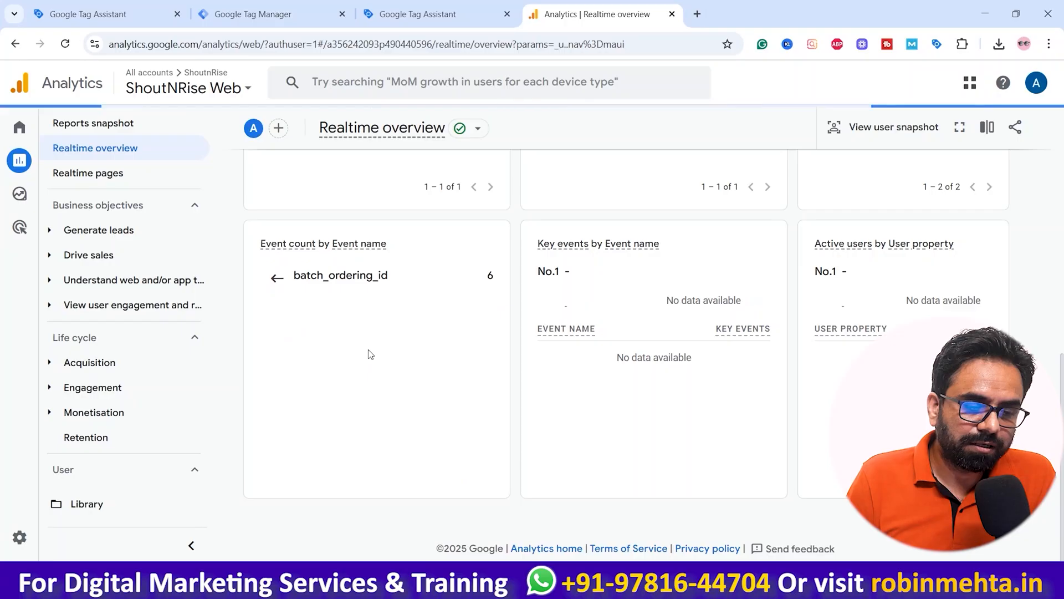
click(277, 277)
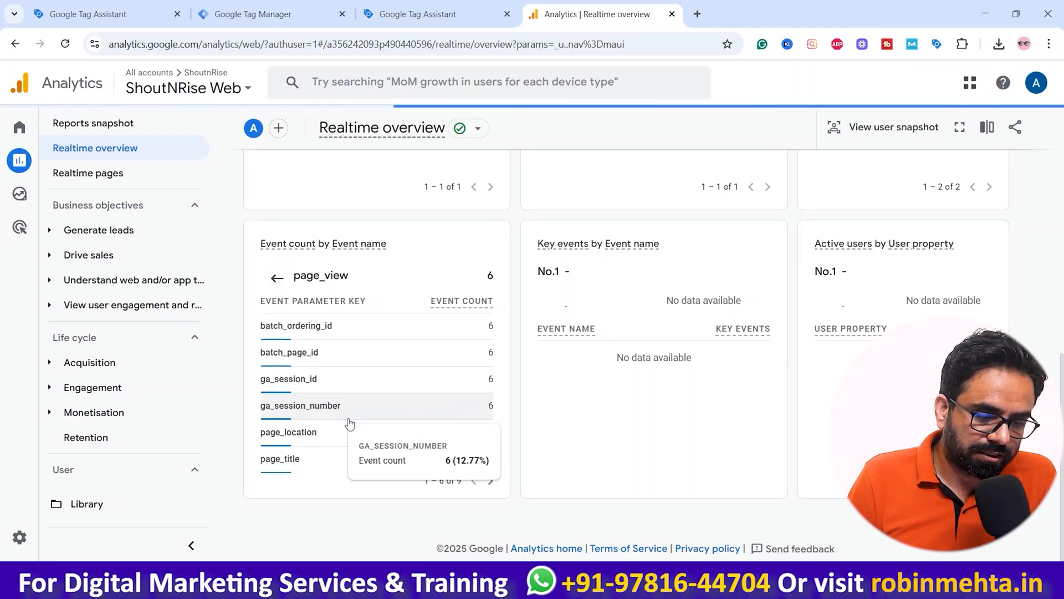
click(292, 460)
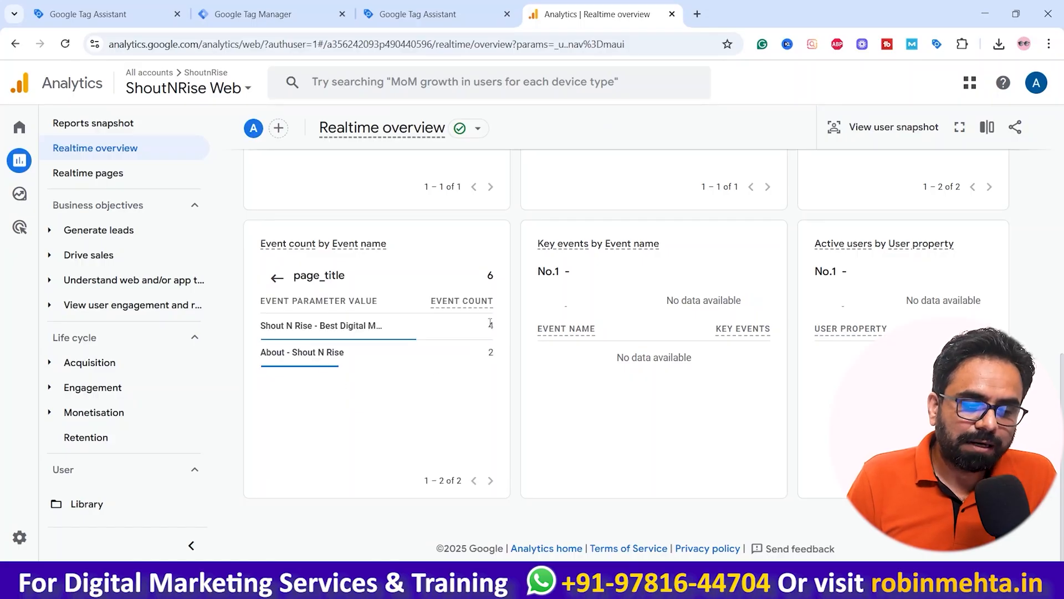
mouse_move(438, 364)
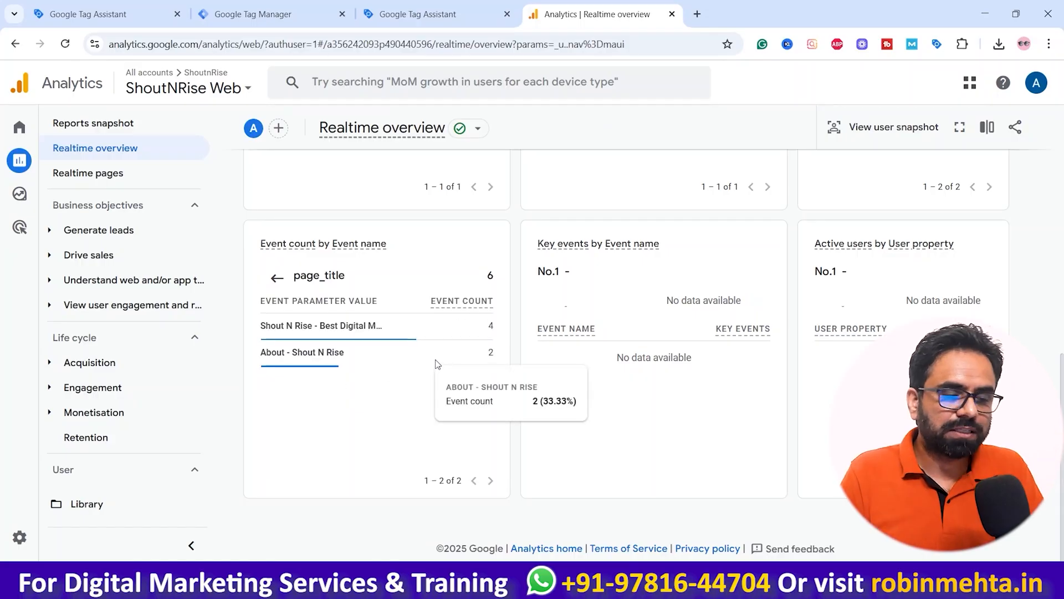
click(276, 278)
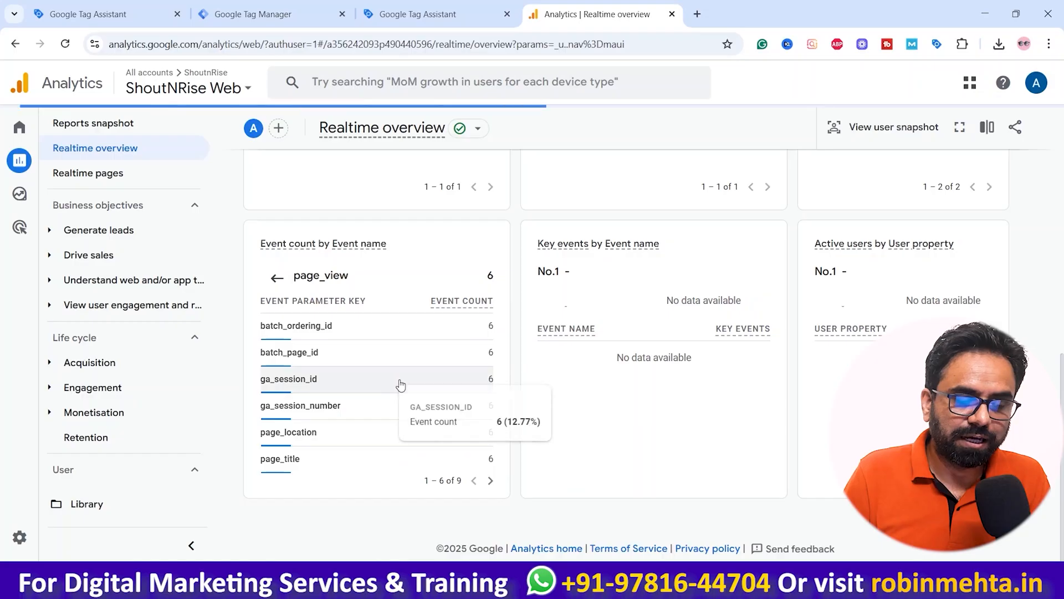
Step: Duplicate the Realtime overview tab and return the original card to the event name list
right_click(607, 17)
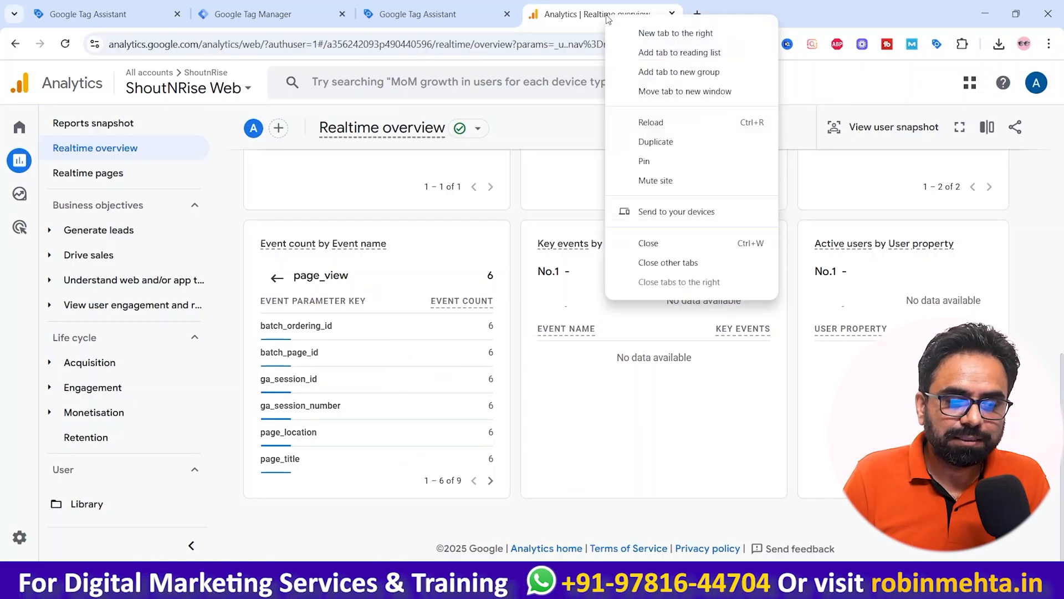
click(655, 142)
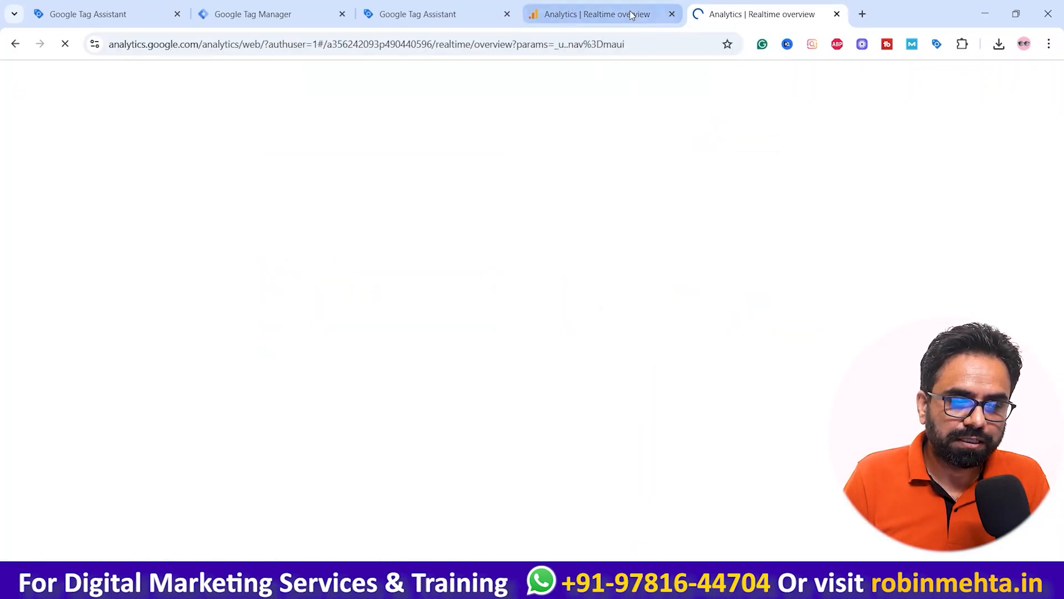
click(604, 14)
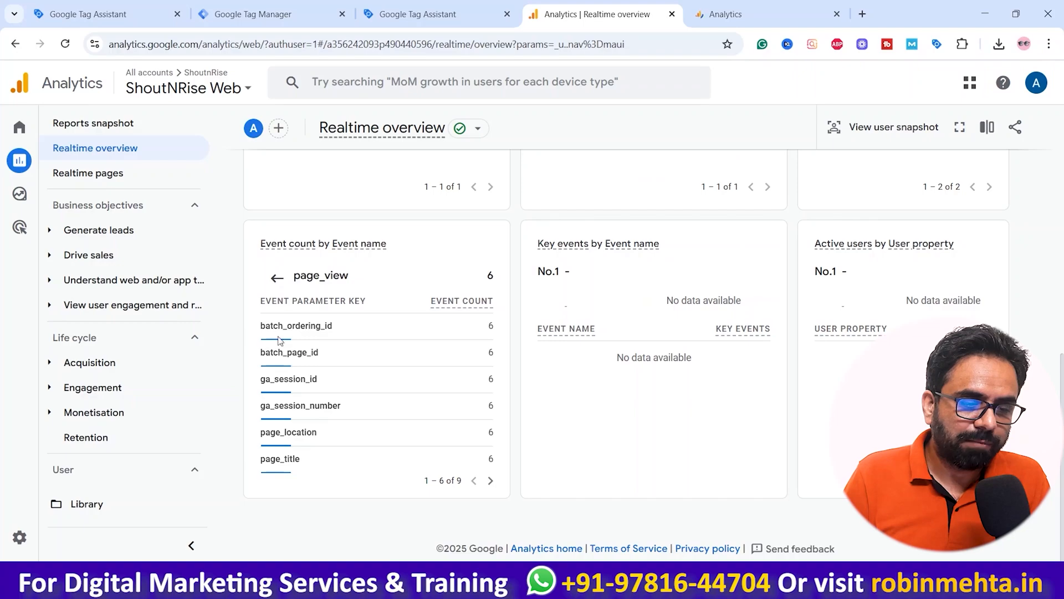
click(277, 278)
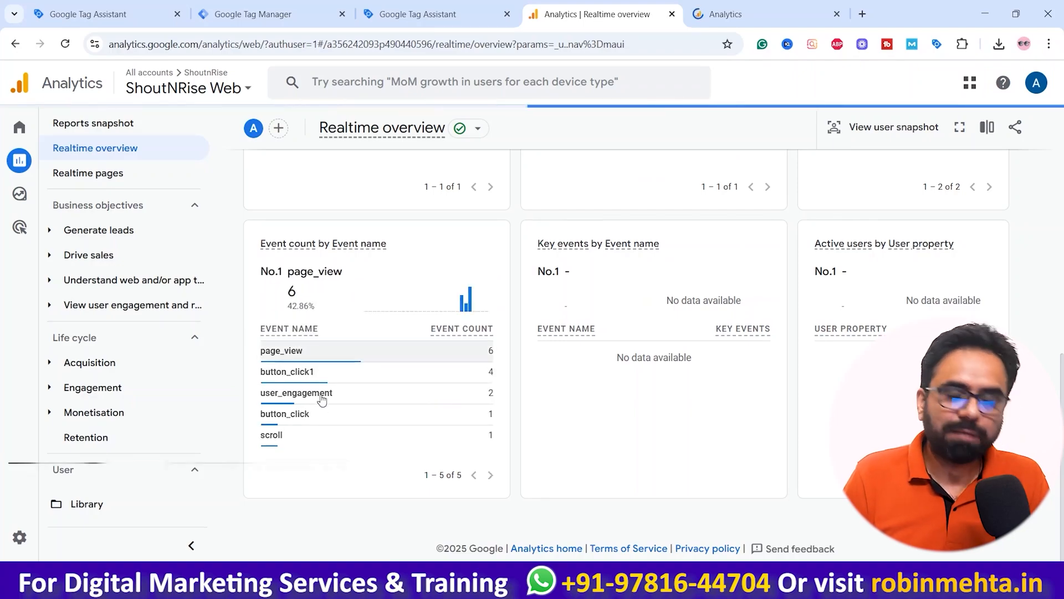
mouse_move(298, 402)
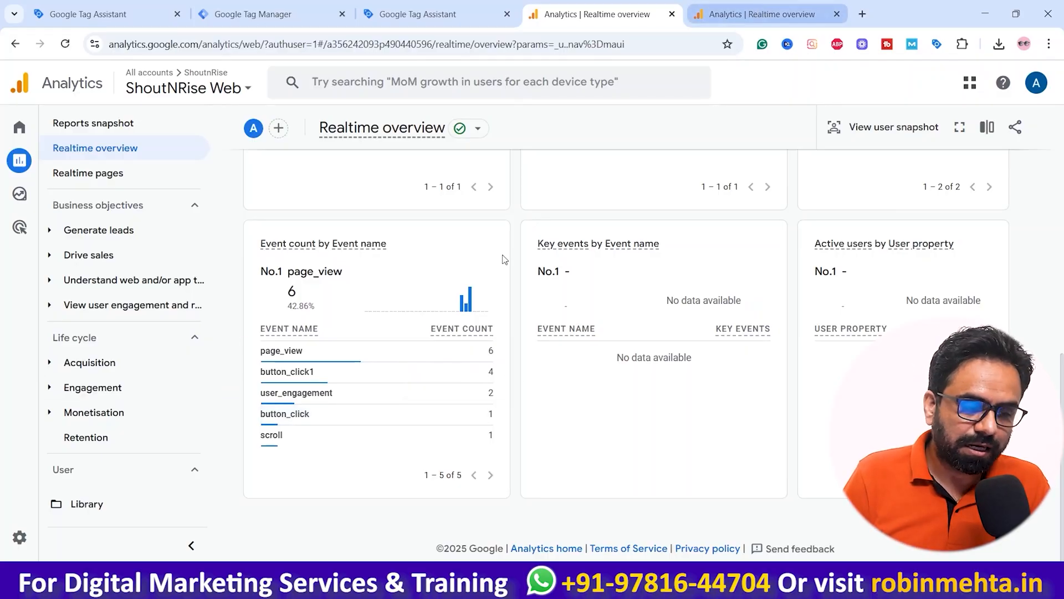
Step: On the duplicated Analytics tab, open DebugView from the property's Data display admin settings
click(806, 6)
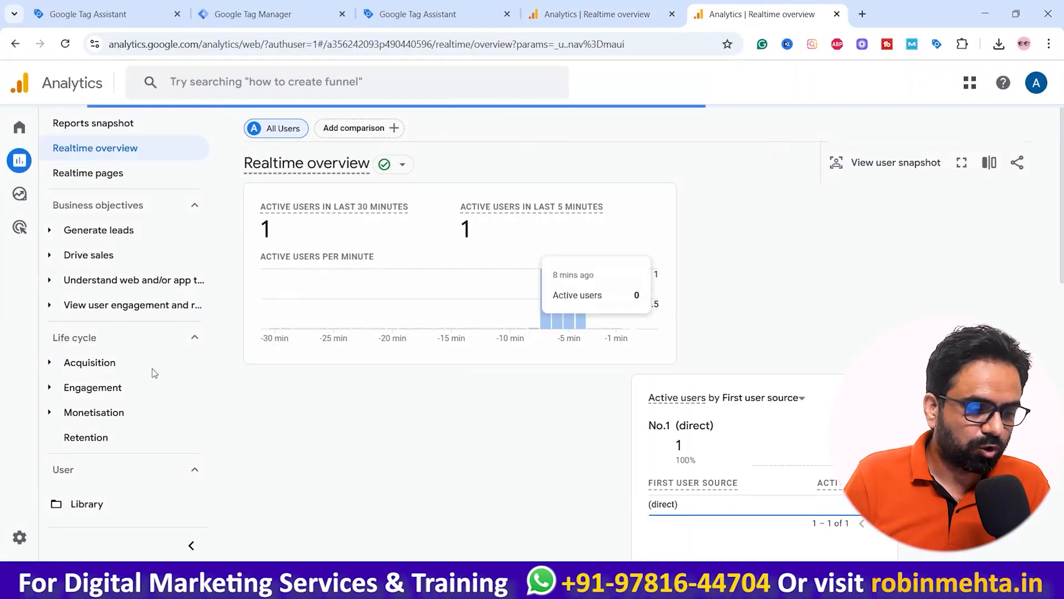
scroll(119, 450, down, 1)
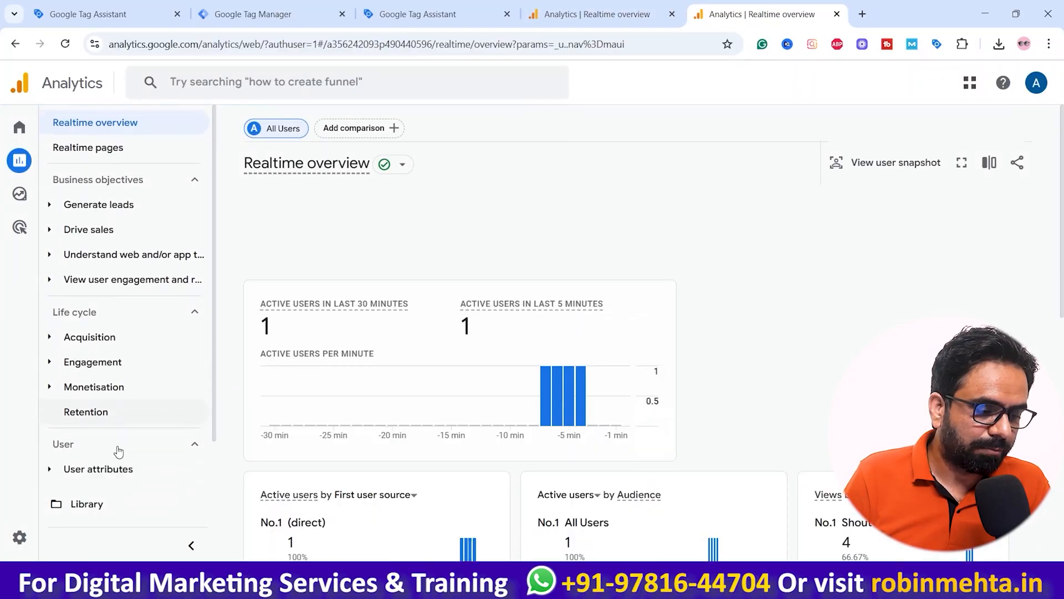
click(20, 537)
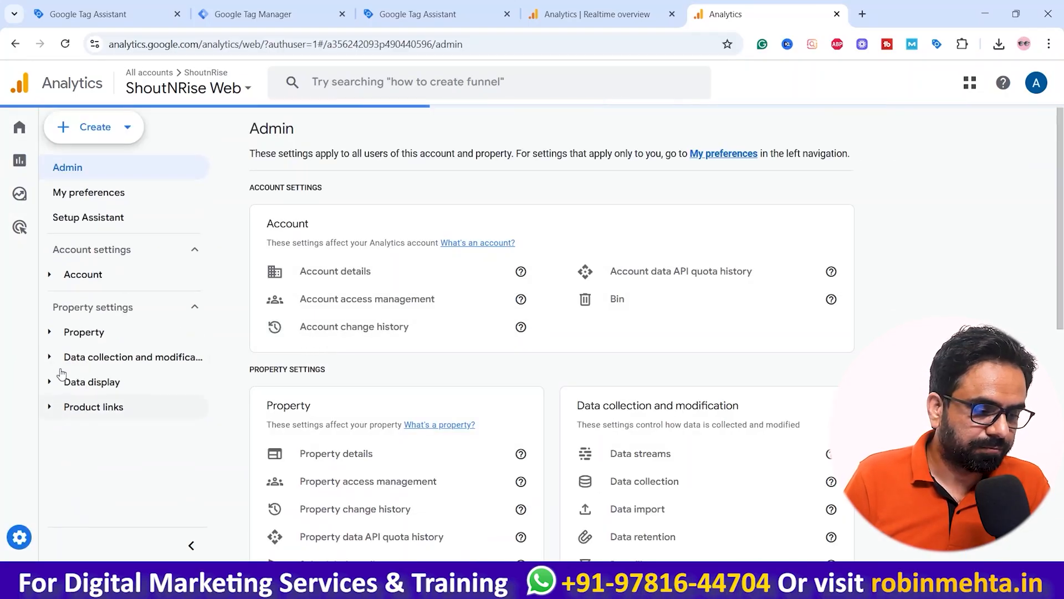
click(125, 388)
scroll(133, 417, down, 3)
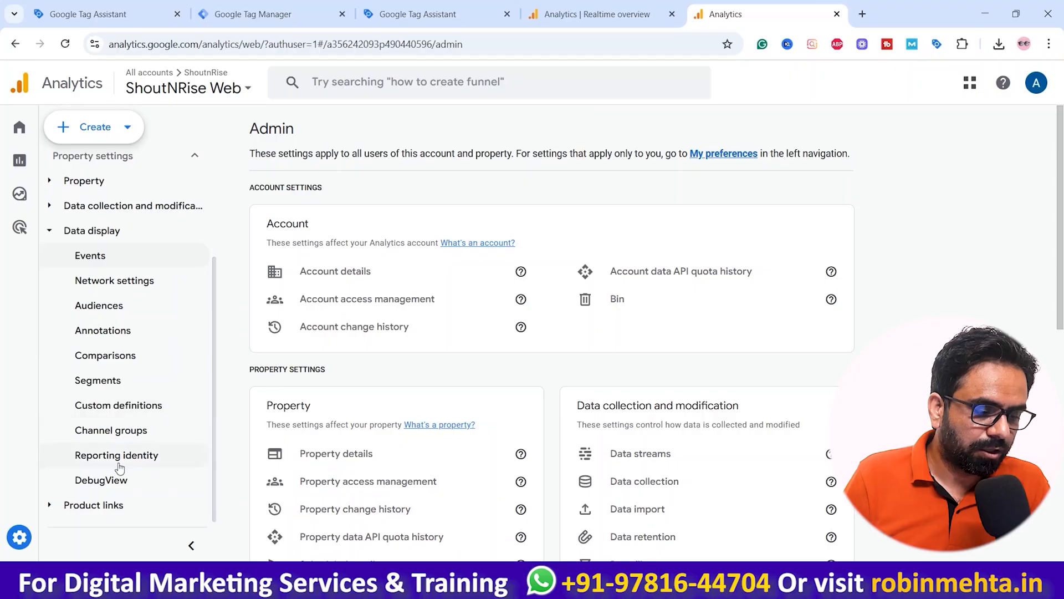
click(102, 478)
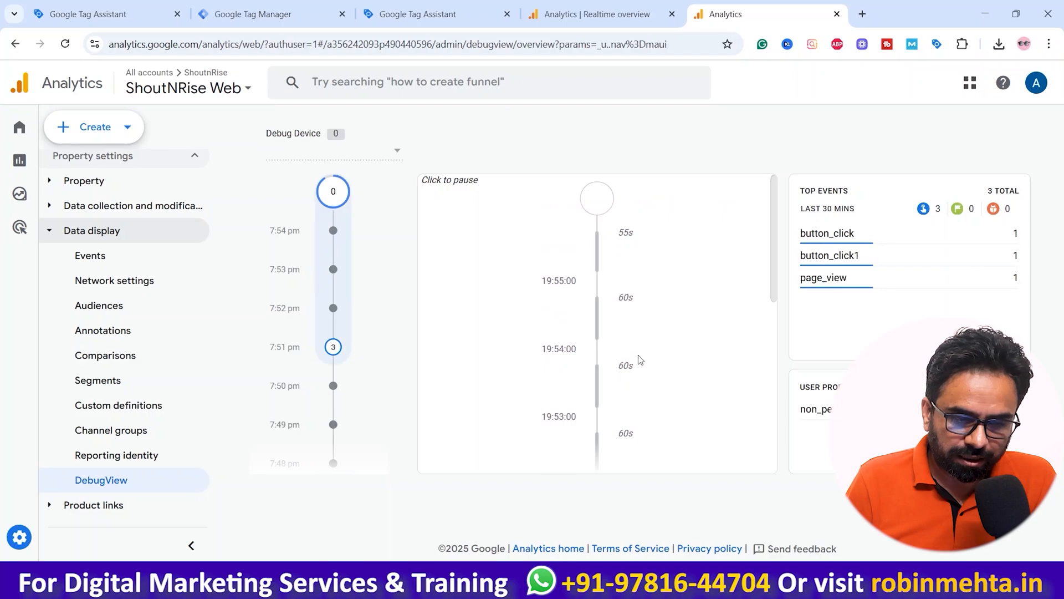
Step: Inspect the button_click event's parameters in the DebugView timeline
scroll(643, 359, down, 1)
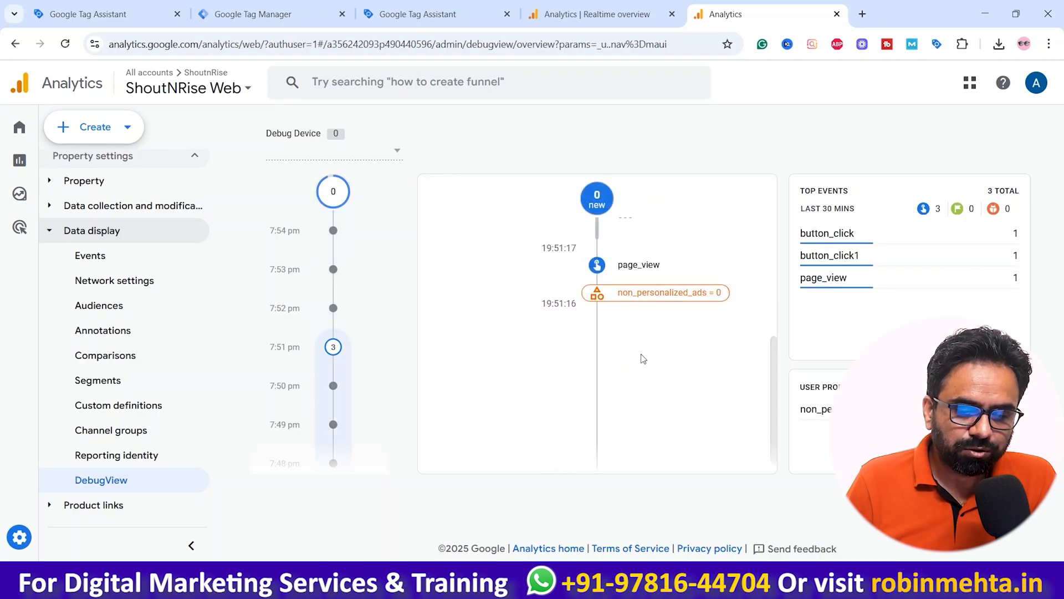
scroll(643, 359, up, 4)
scroll(634, 399, down, 1)
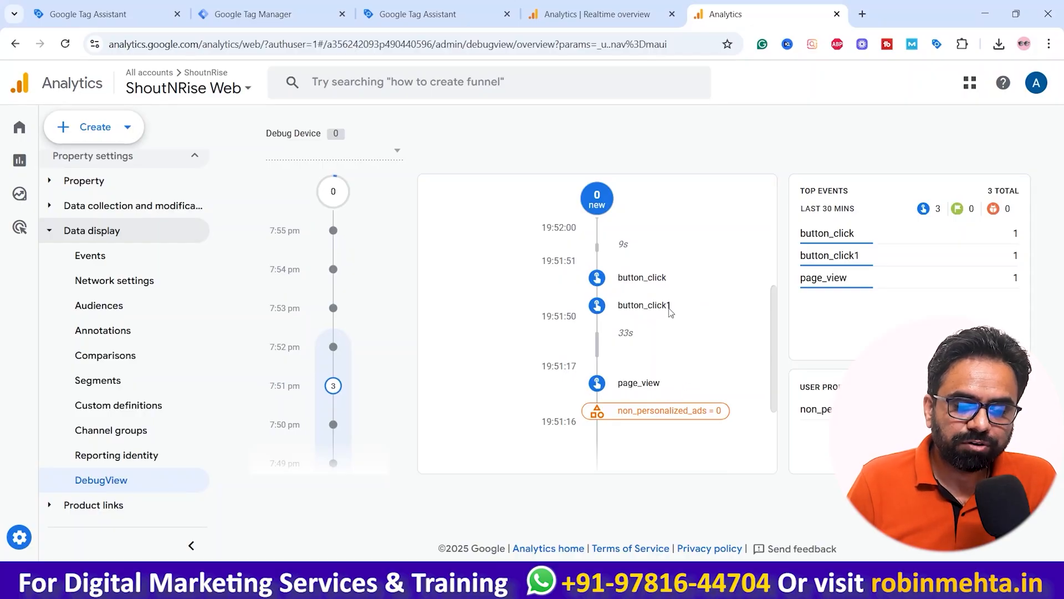
click(629, 284)
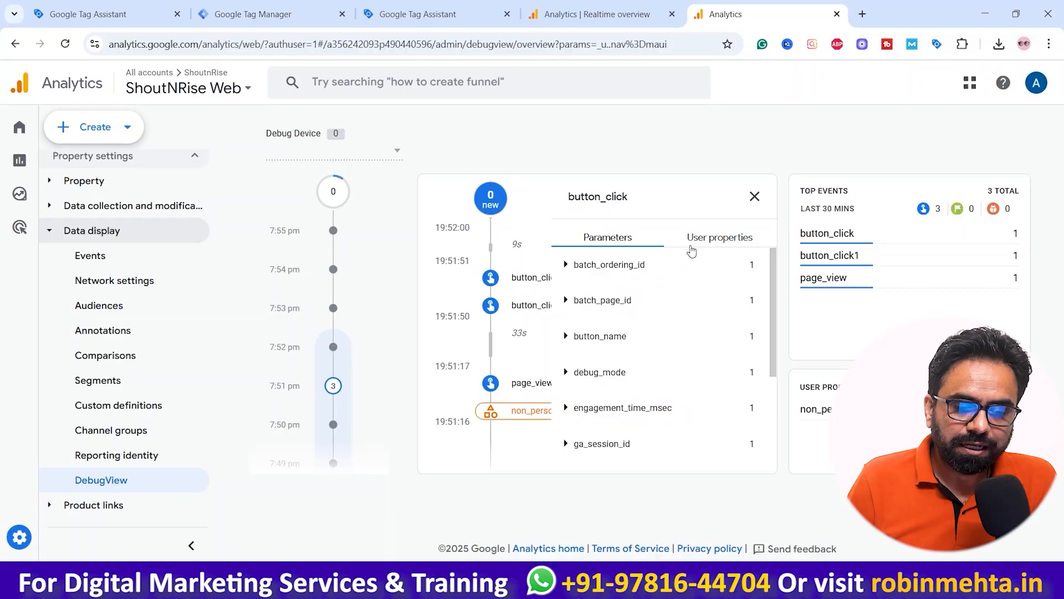
click(697, 239)
click(623, 244)
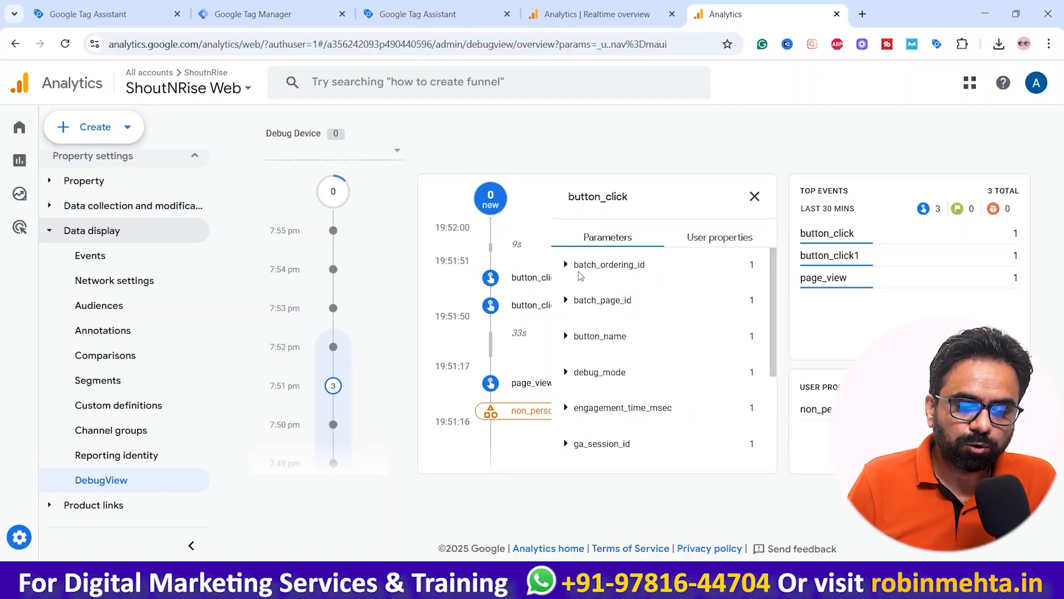
scroll(645, 391, down, 3)
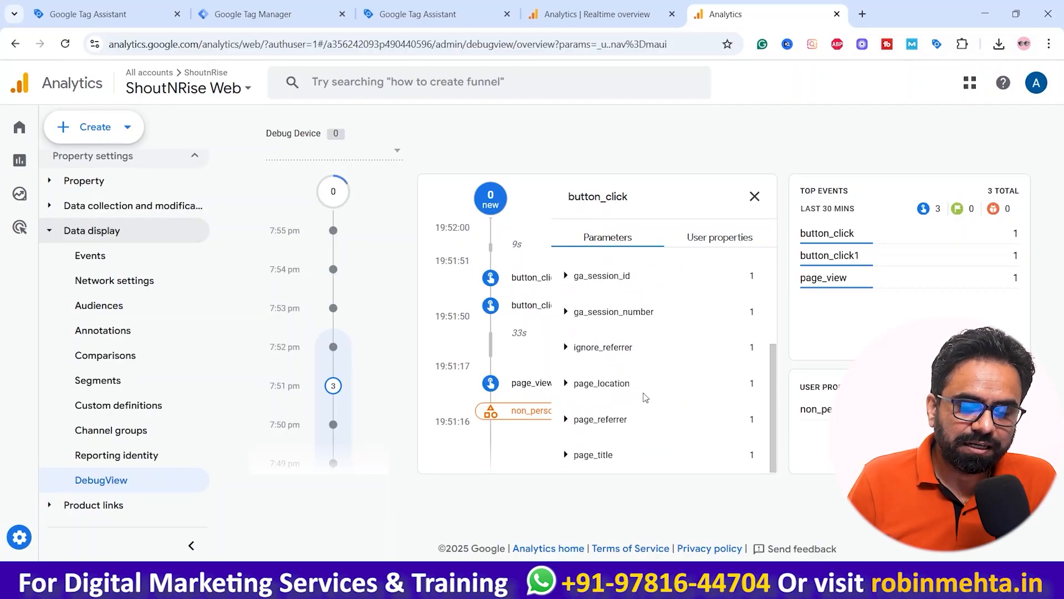
Step: Compare with the Realtime report and drill into the page_view event's parameters in the event count card
click(595, 14)
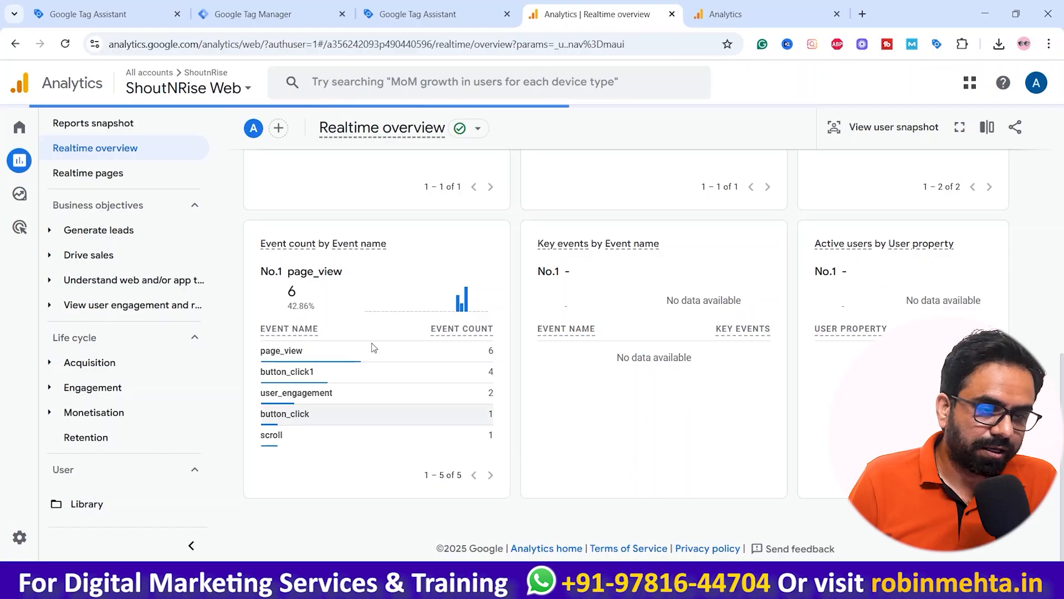
click(759, 6)
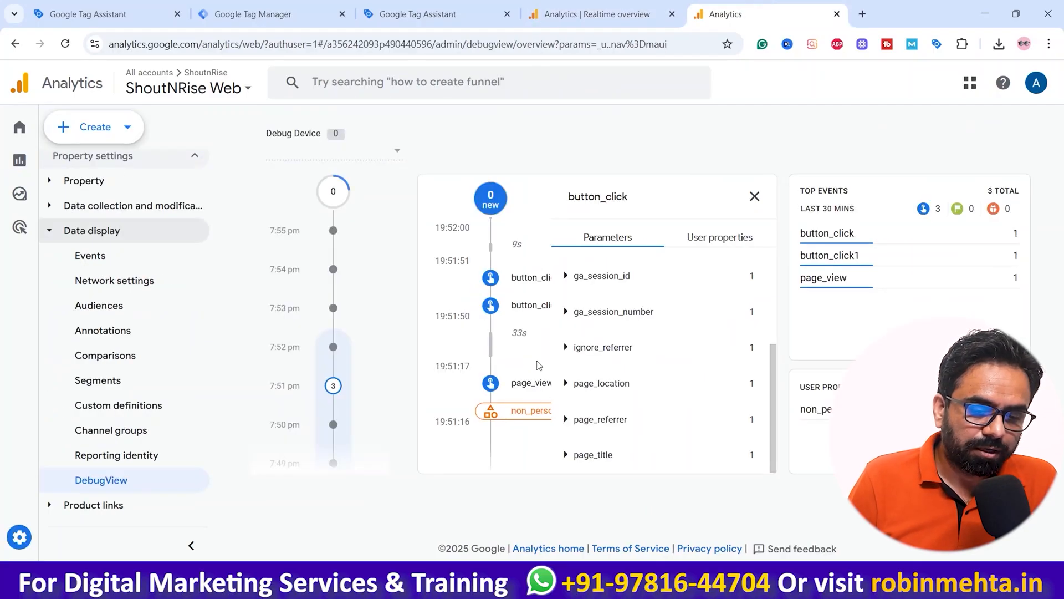
click(574, 15)
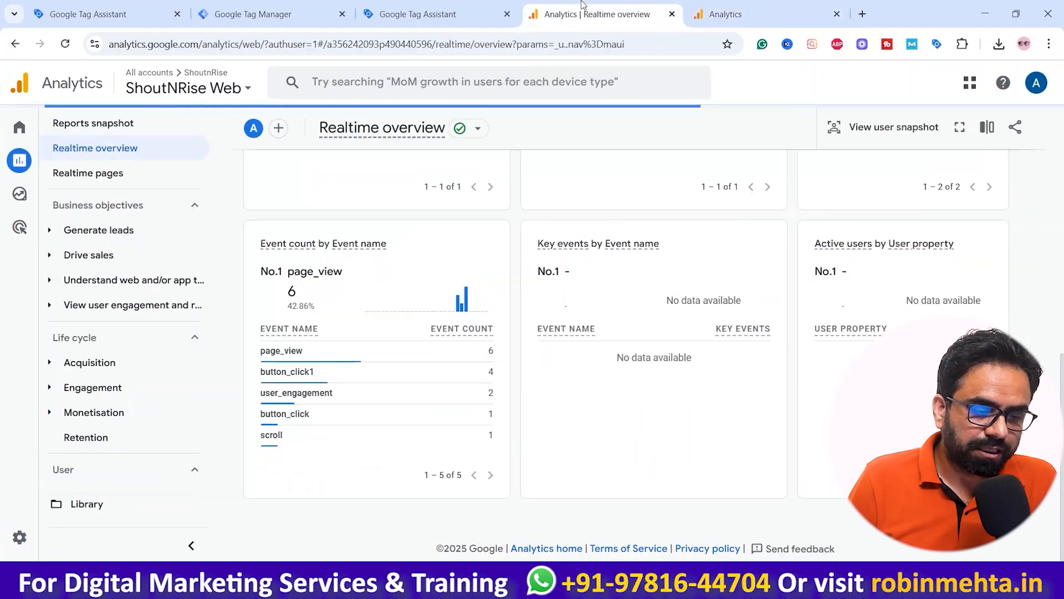
click(285, 357)
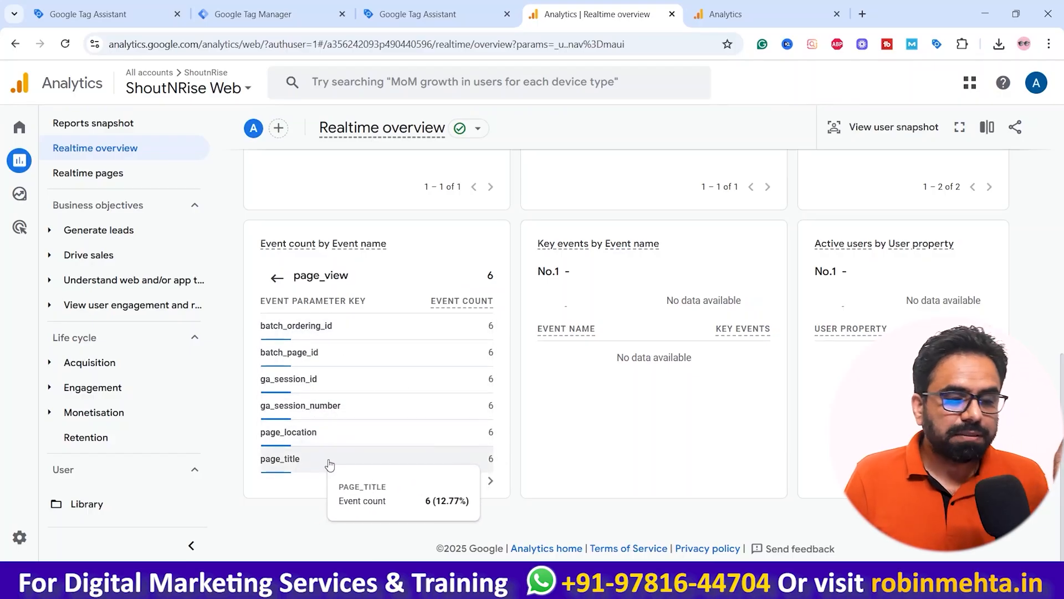
Step: Close the button_click detail panel in DebugView and return to the Realtime overview tab
click(730, 6)
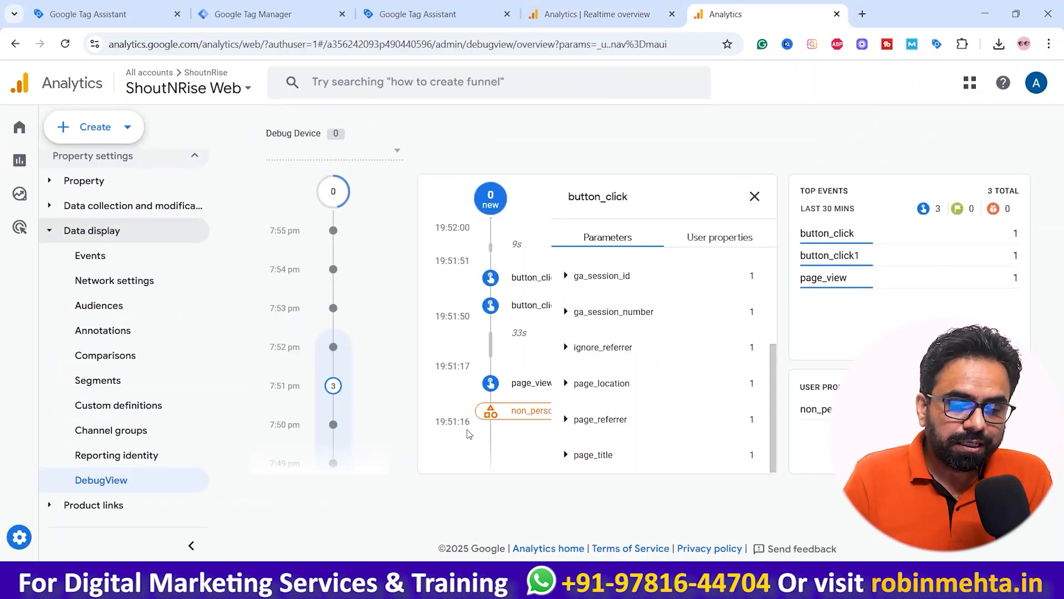
click(754, 198)
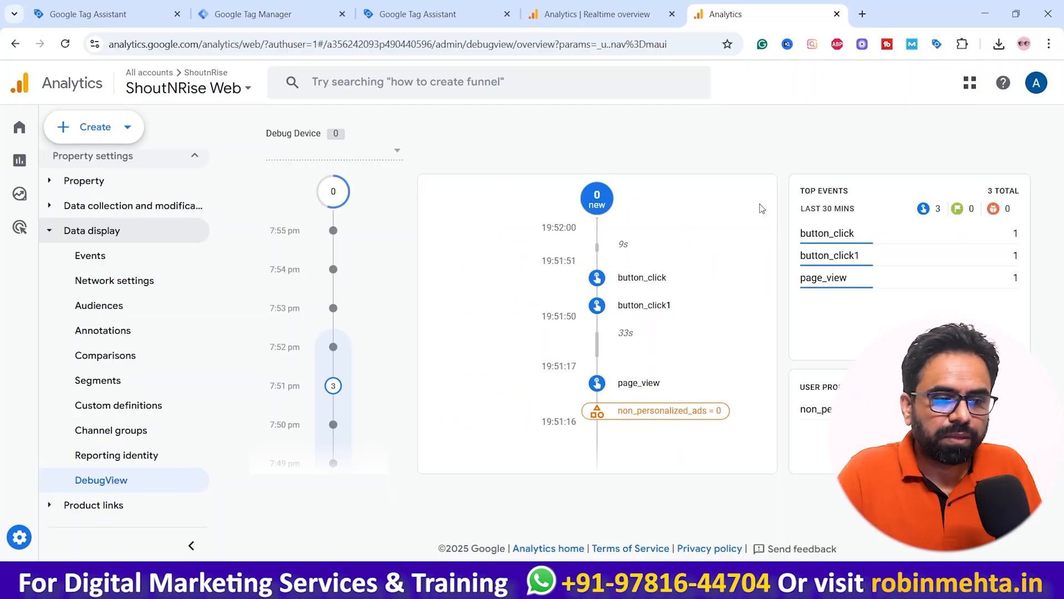
click(587, 14)
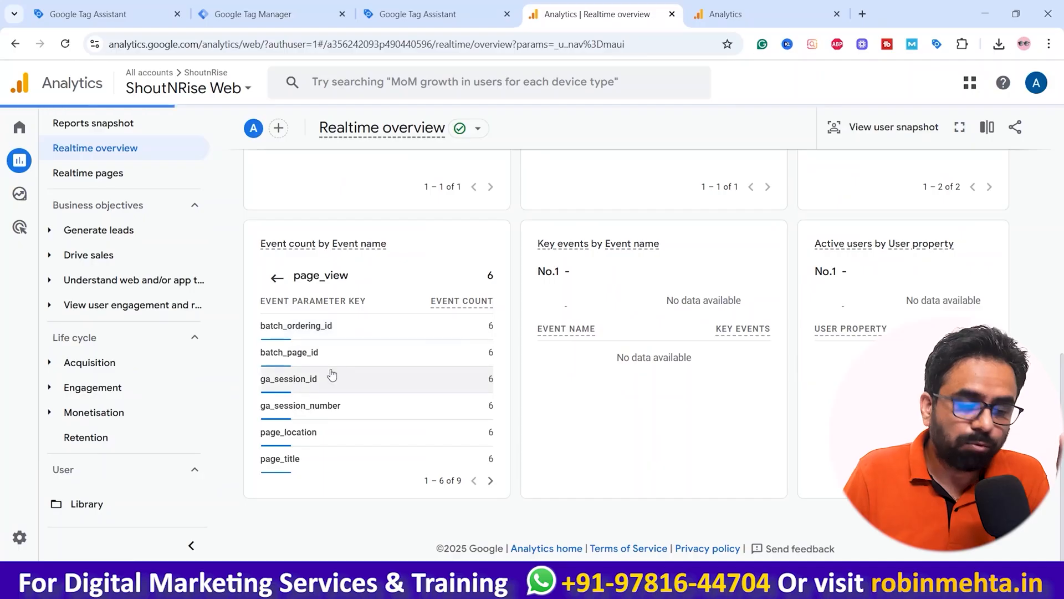
mouse_move(331, 375)
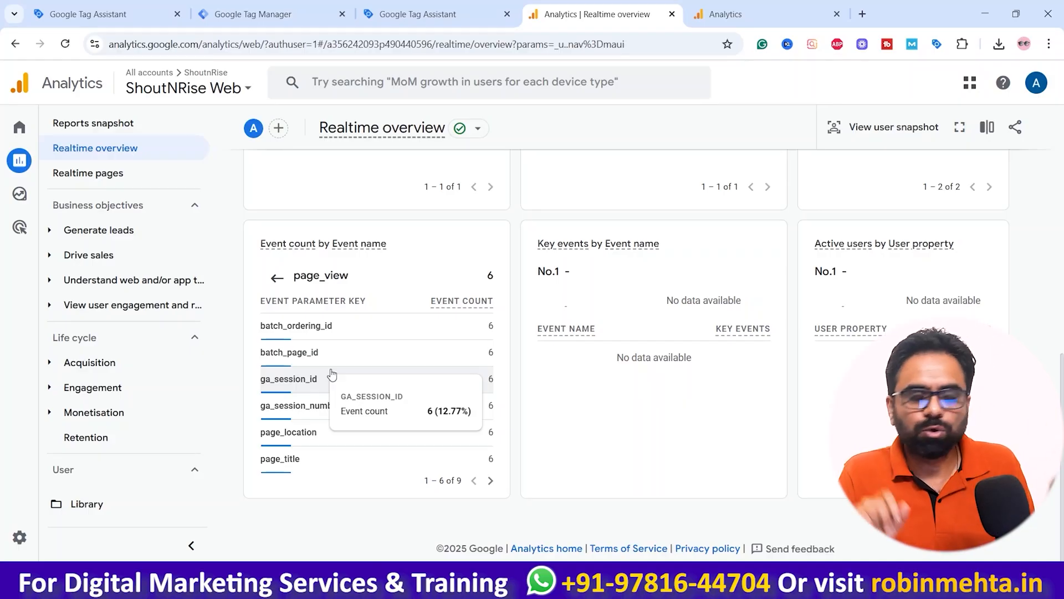
click(259, 8)
click(418, 6)
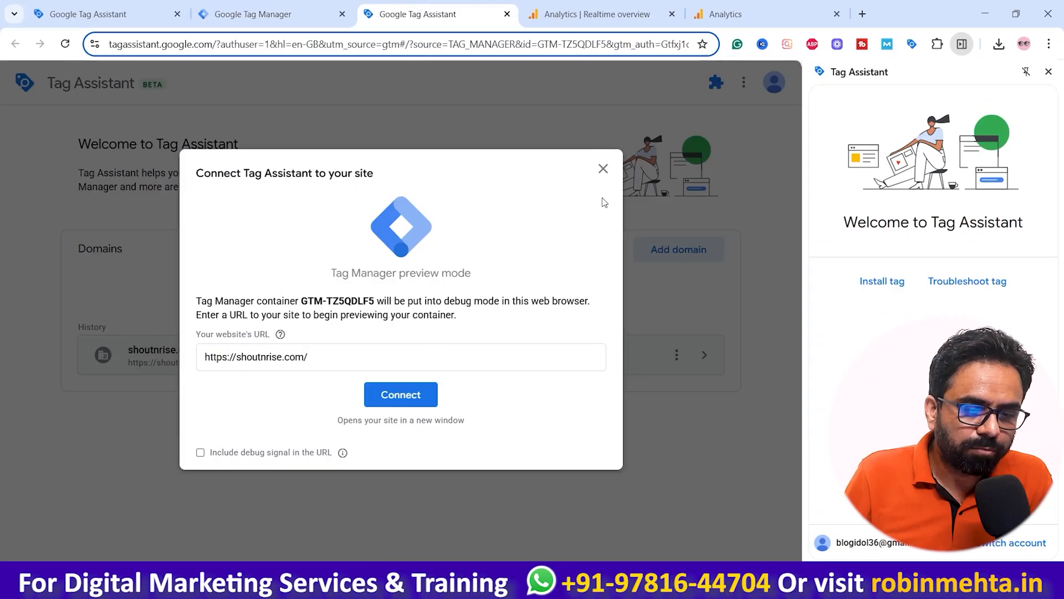
click(421, 395)
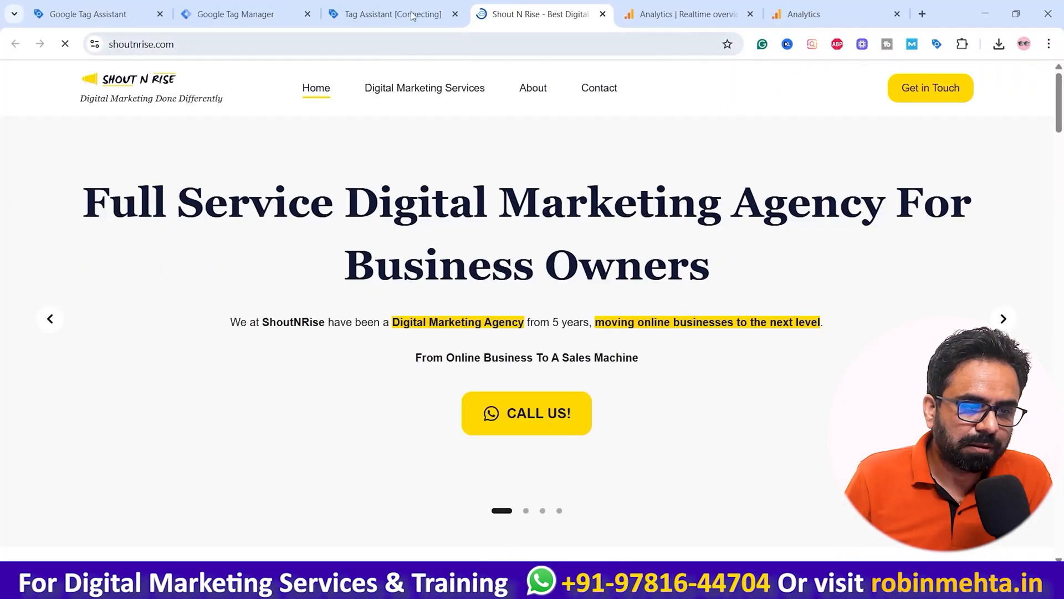
click(404, 15)
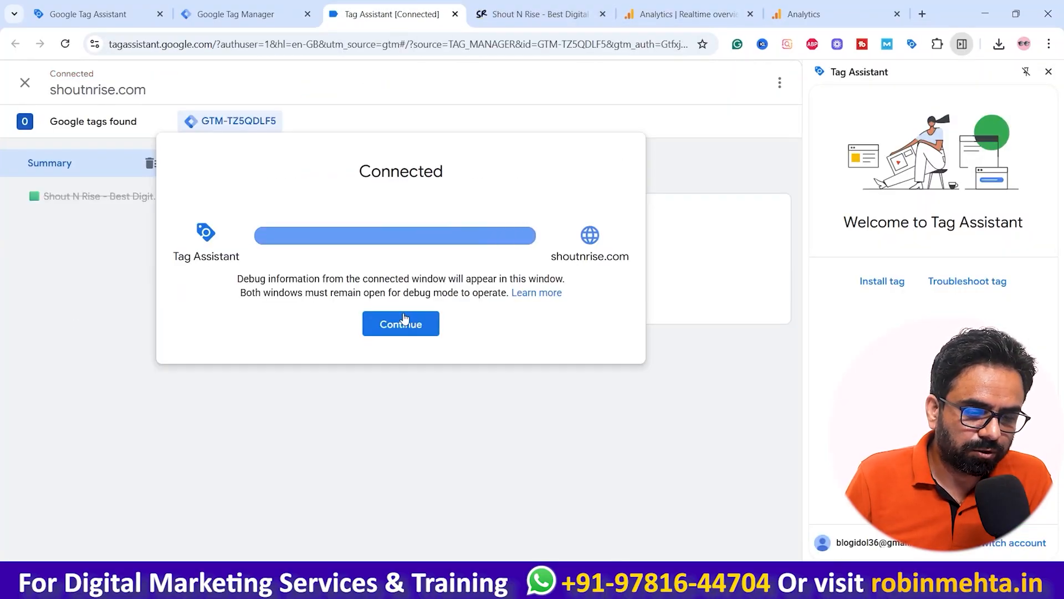
click(406, 316)
Step: Open the About page on the previewed site and review the tags fired in the Tag Assistant summary
click(535, 14)
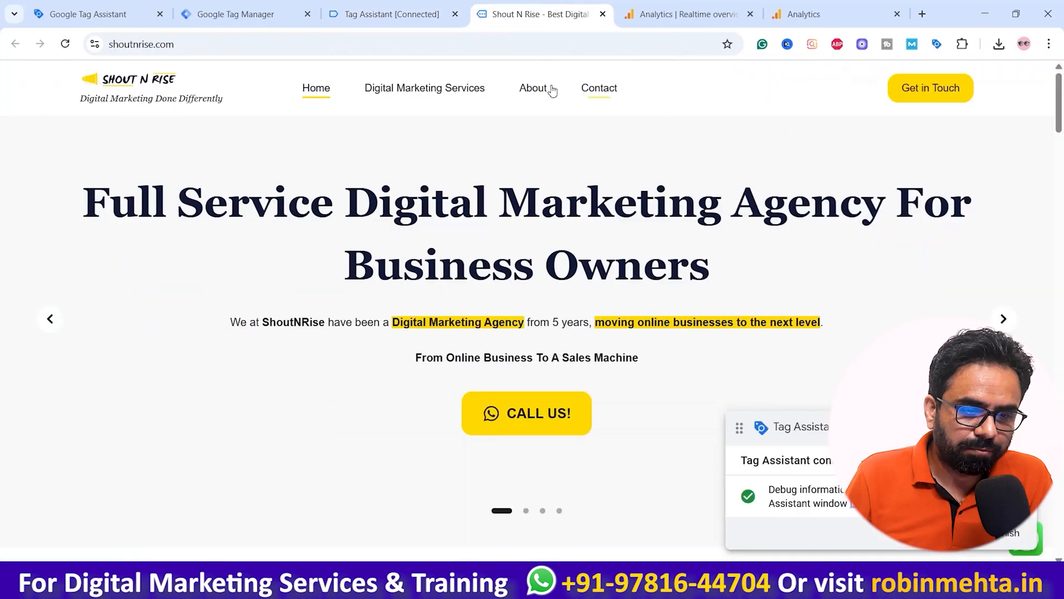
click(533, 87)
click(391, 14)
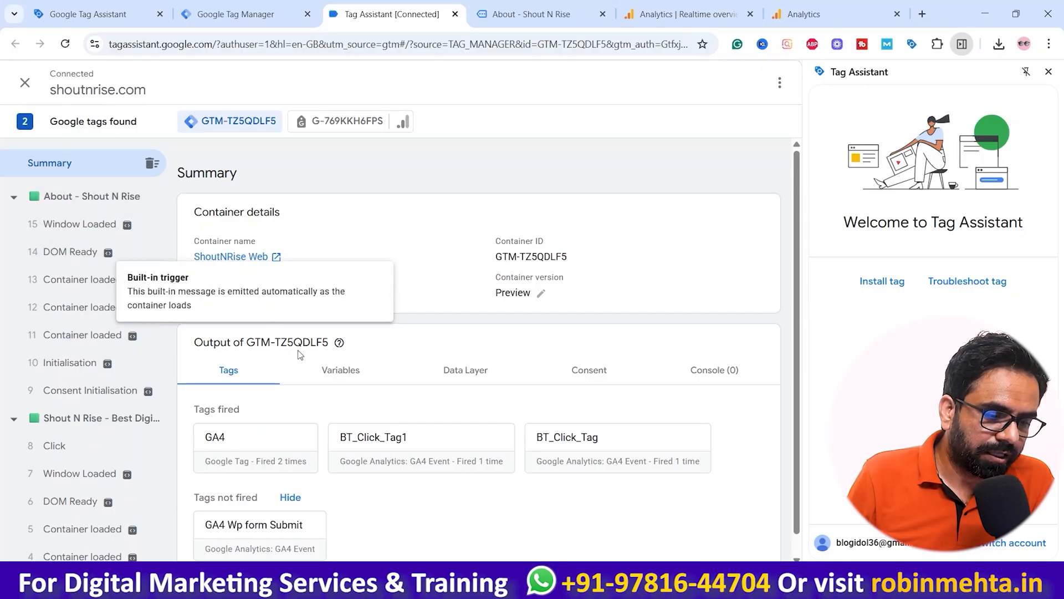
scroll(244, 388, down, 1)
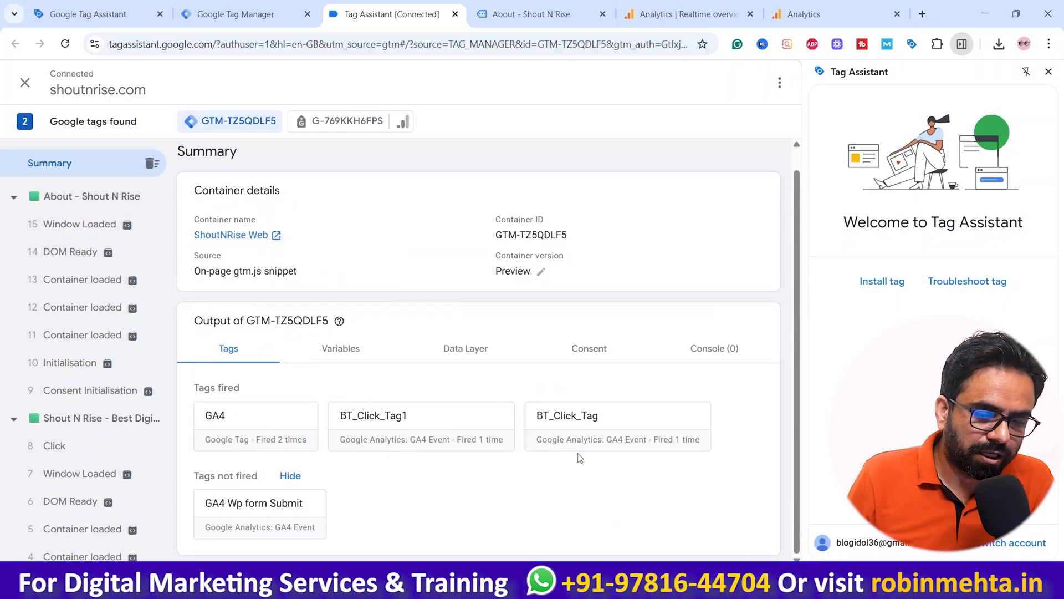